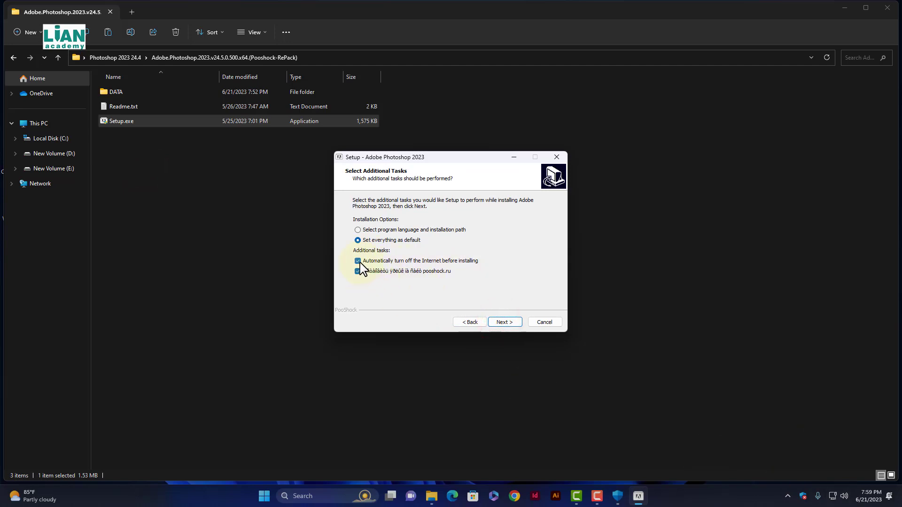
Start the Photoshop 2023 installation with everything set as default and reposition the installer window.
click(504, 323)
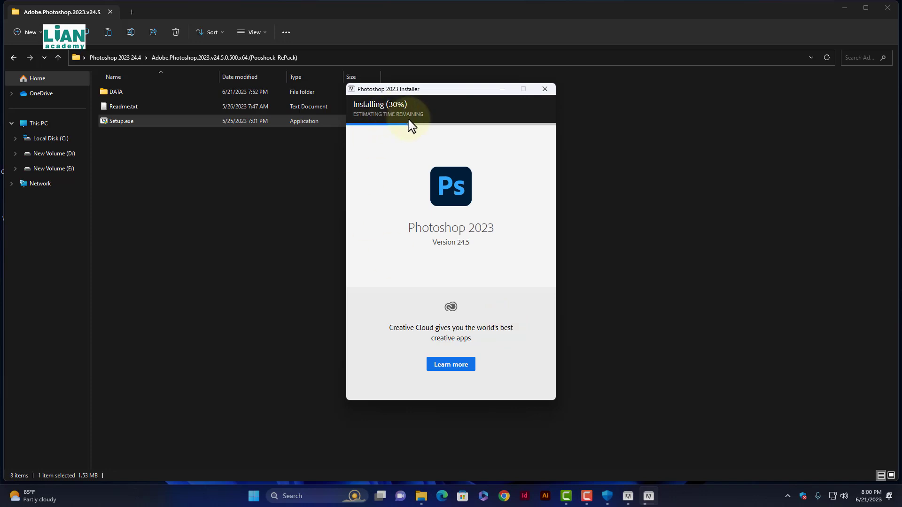
drag(409, 89, 445, 115)
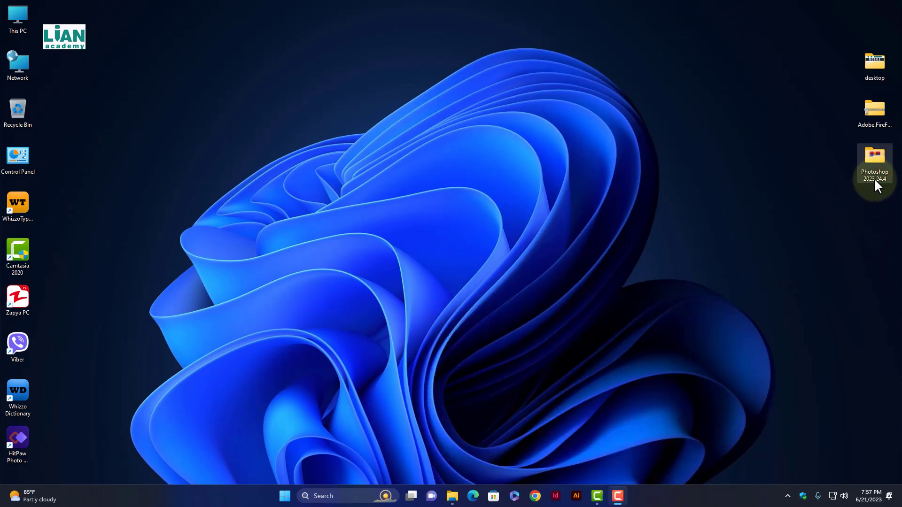
Move the Photoshop 2023 24.4 folder beside the Adobe.FireF... item on the desktop and open it.
drag(852, 163, 839, 163)
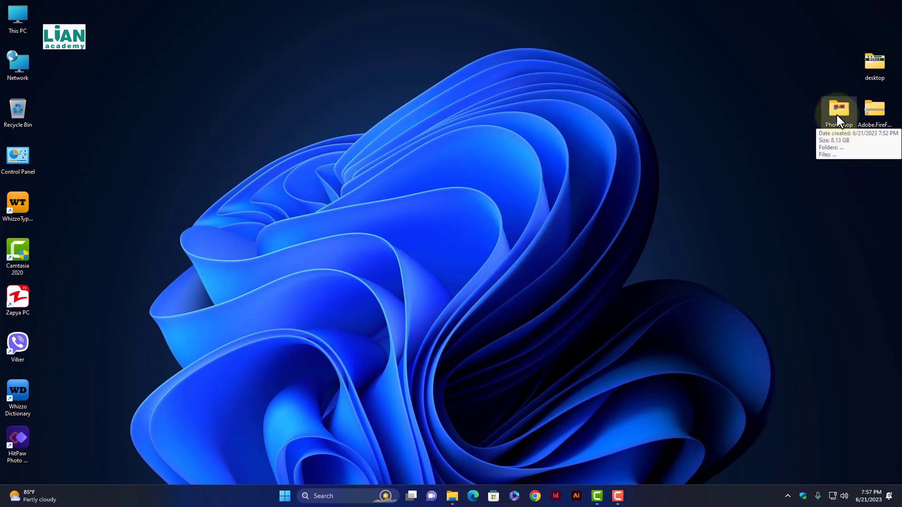
double_click(838, 112)
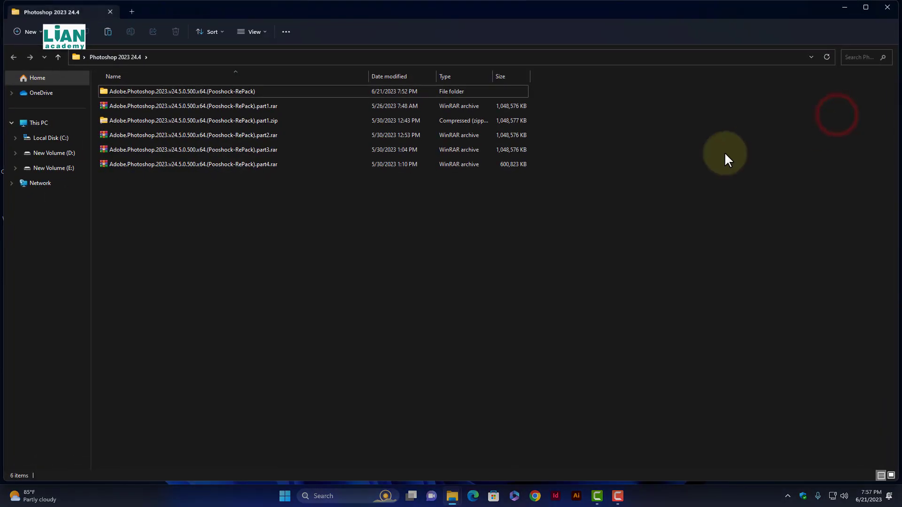
Examine the archive parts and the extracted folder inside Photoshop 2023 24.4, closing the folder window when done.
click(141, 165)
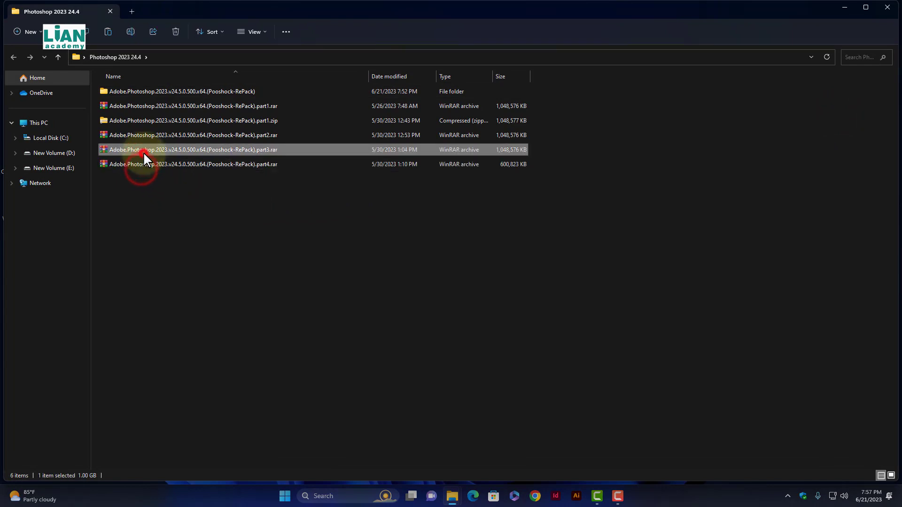
click(147, 135)
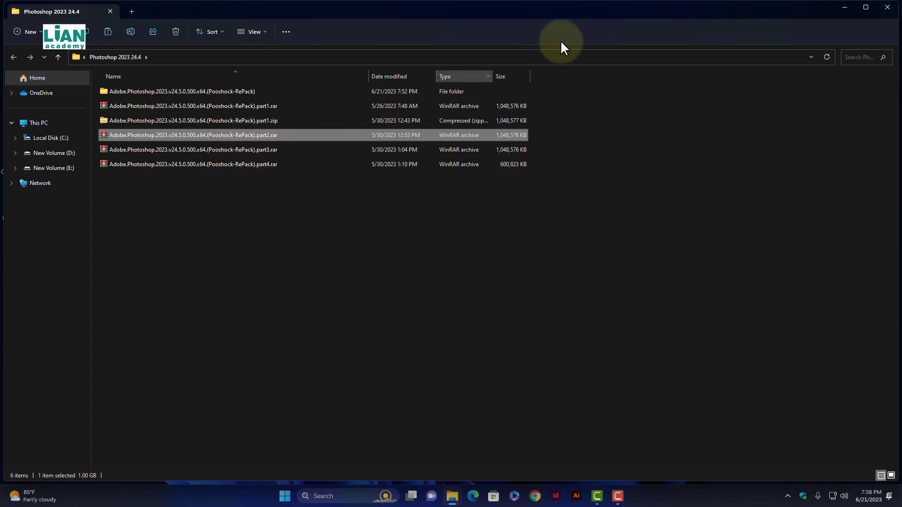
click(897, 3)
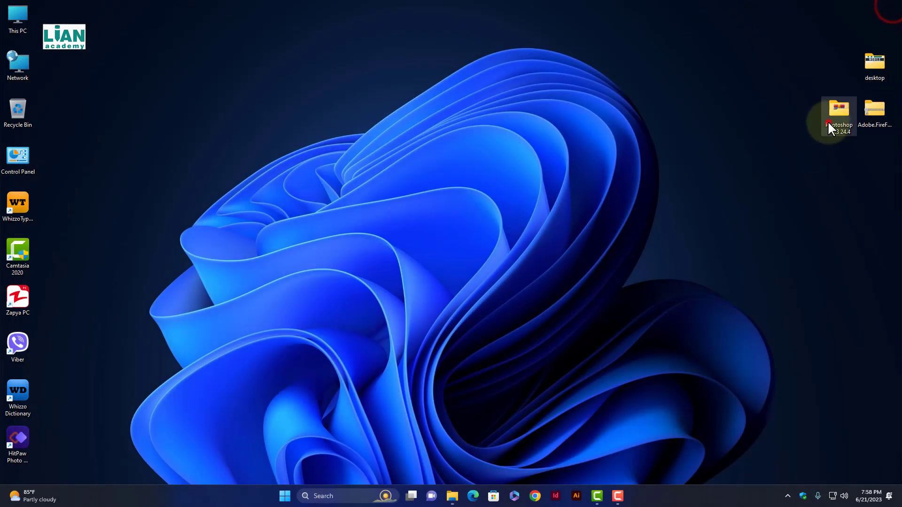
click(828, 120)
double_click(827, 120)
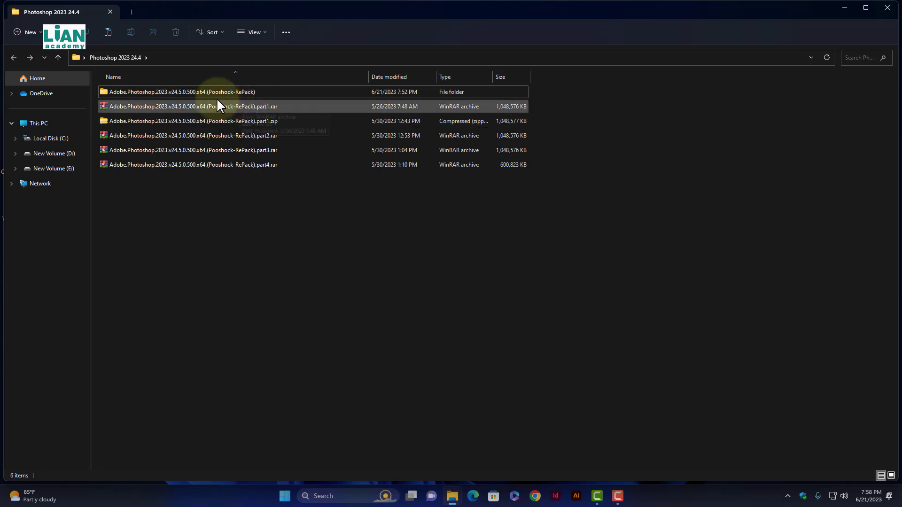
click(893, 10)
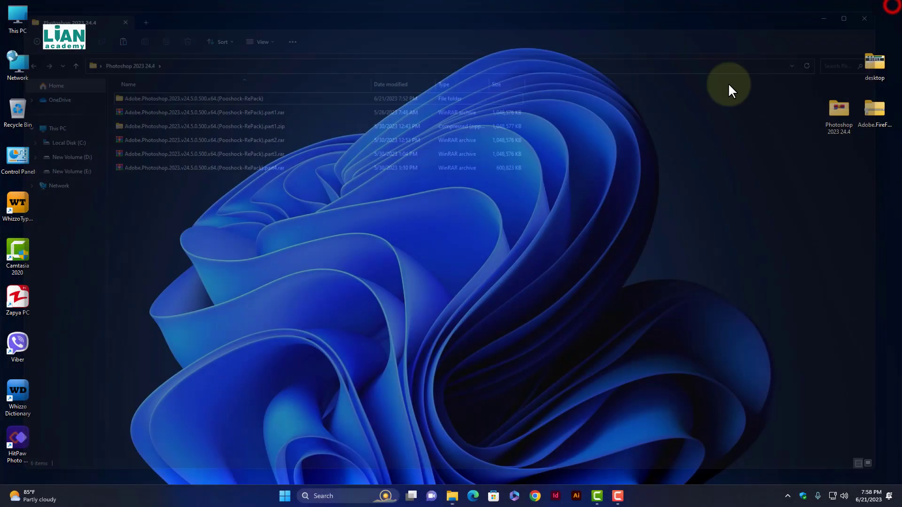
Turn off real-time protection, cloud-delivered protection, automatic sample submission and Tamper Protection in Windows Security.
click(804, 495)
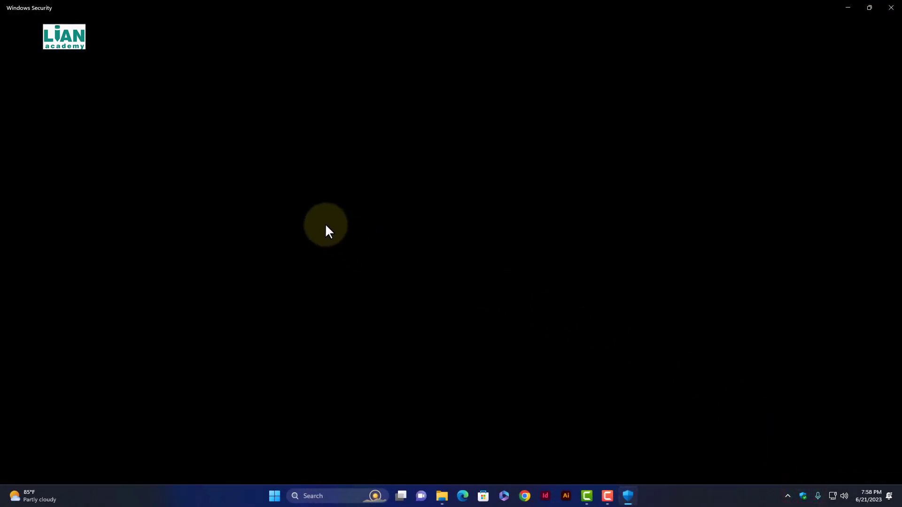
click(239, 160)
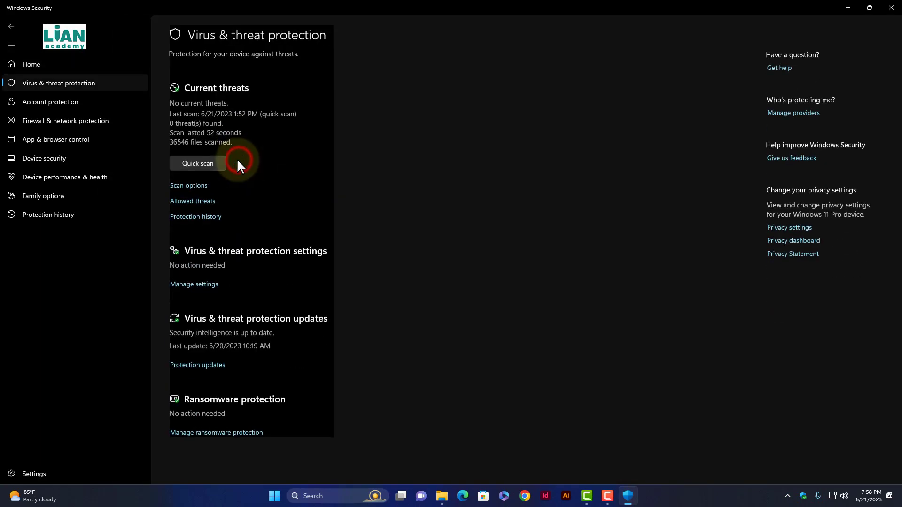
click(191, 284)
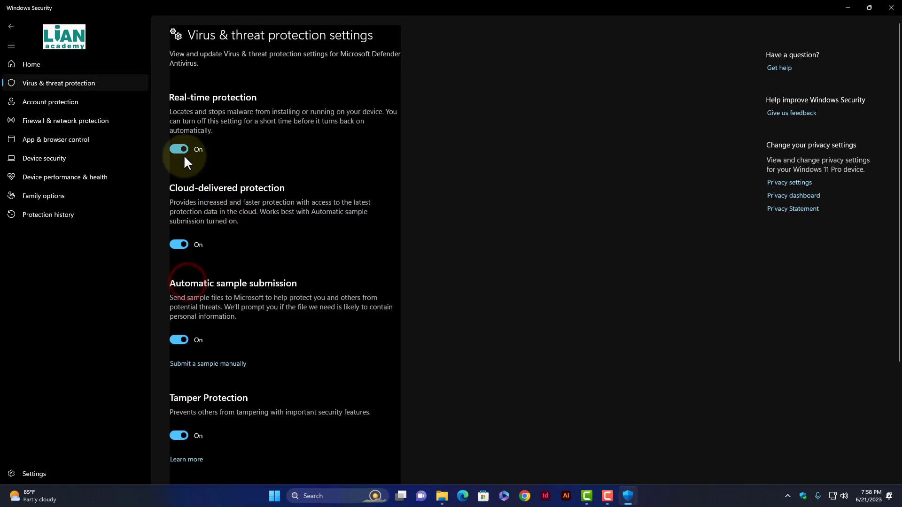
click(177, 149)
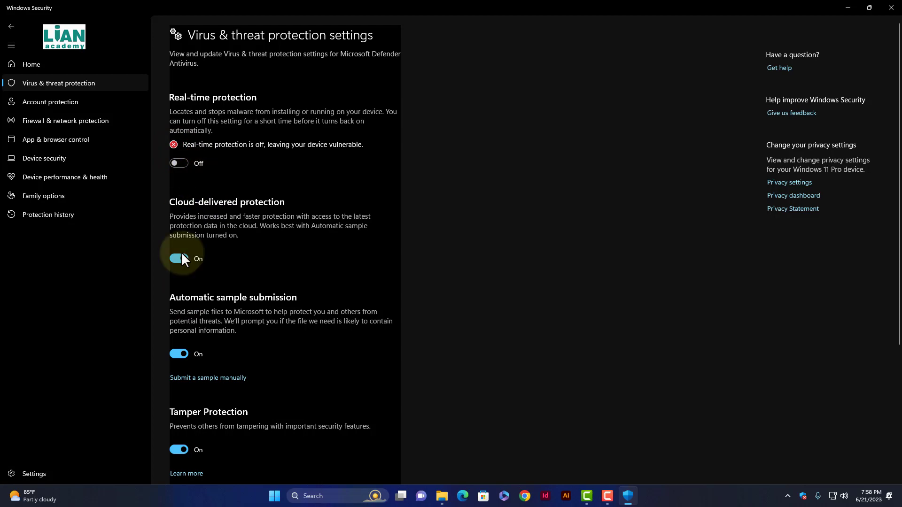
click(181, 259)
click(183, 370)
scroll(185, 361, down, 3)
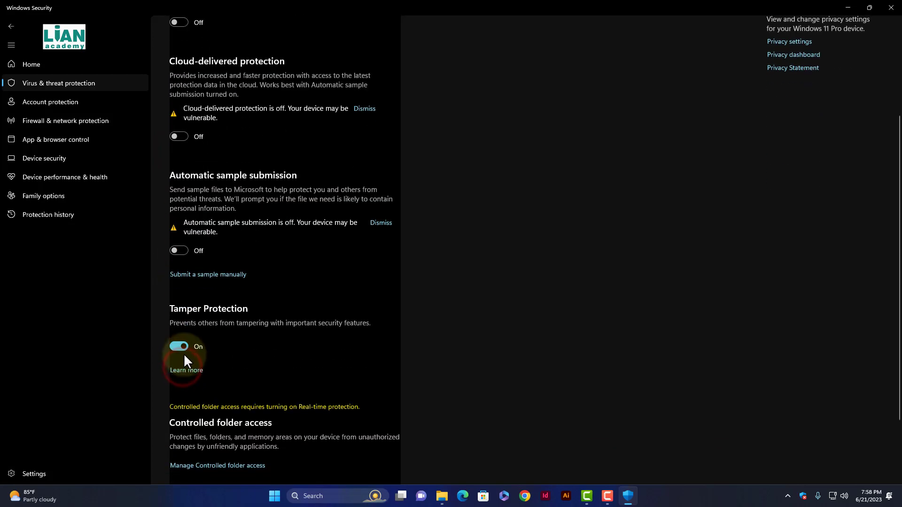
click(184, 352)
scroll(201, 344, up, 3)
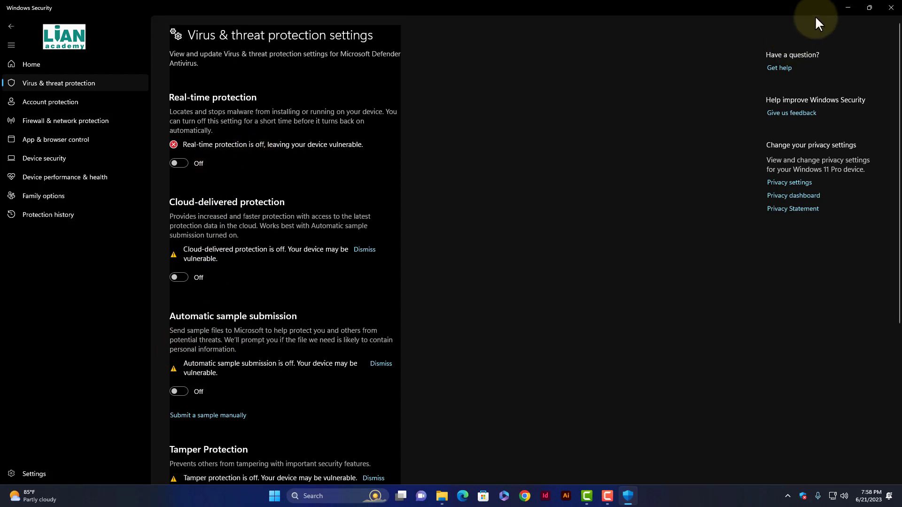
click(842, 7)
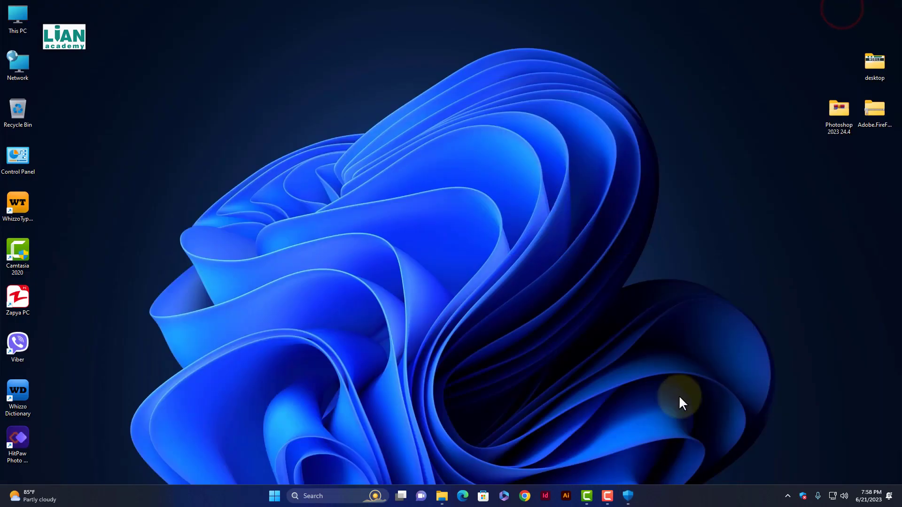
Run Setup.exe as administrator from the extracted Adobe.Photoshop.2023.v24.5.0.500.x64 folder inside Photoshop 2023 24.4.
double_click(841, 112)
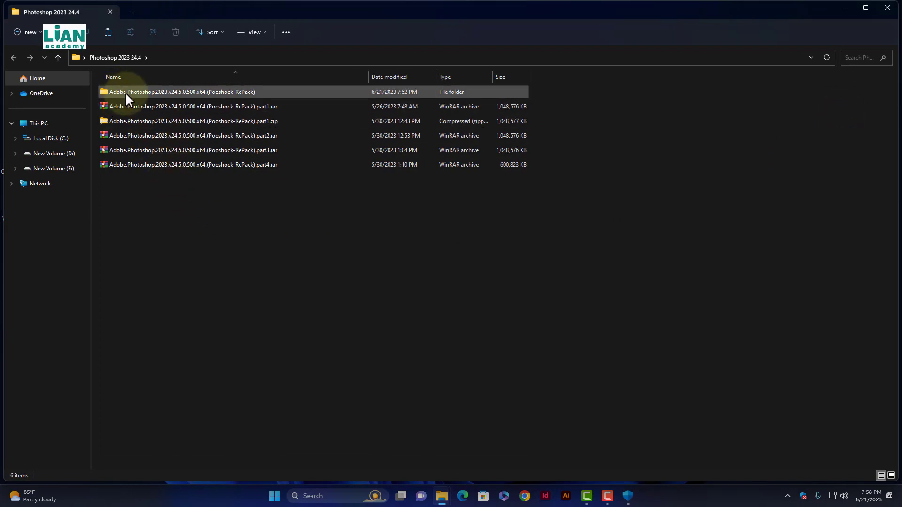
double_click(157, 89)
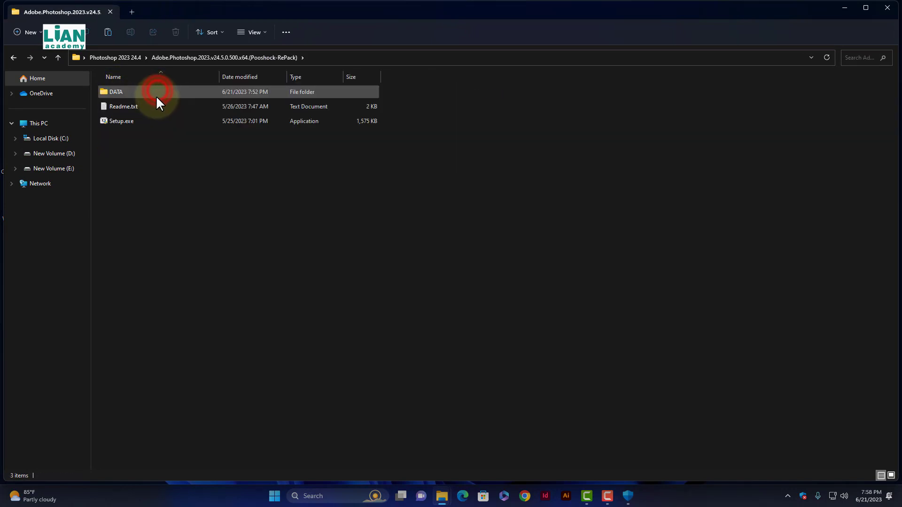
right_click(106, 121)
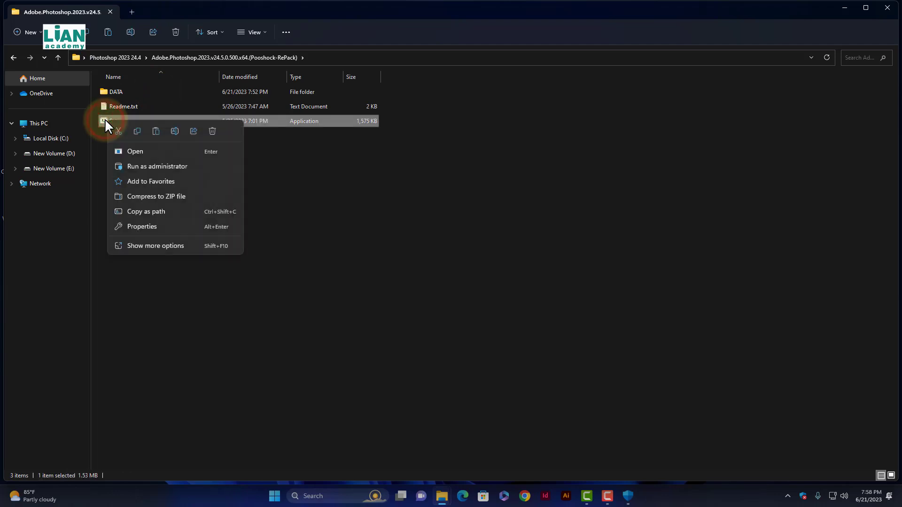
click(147, 171)
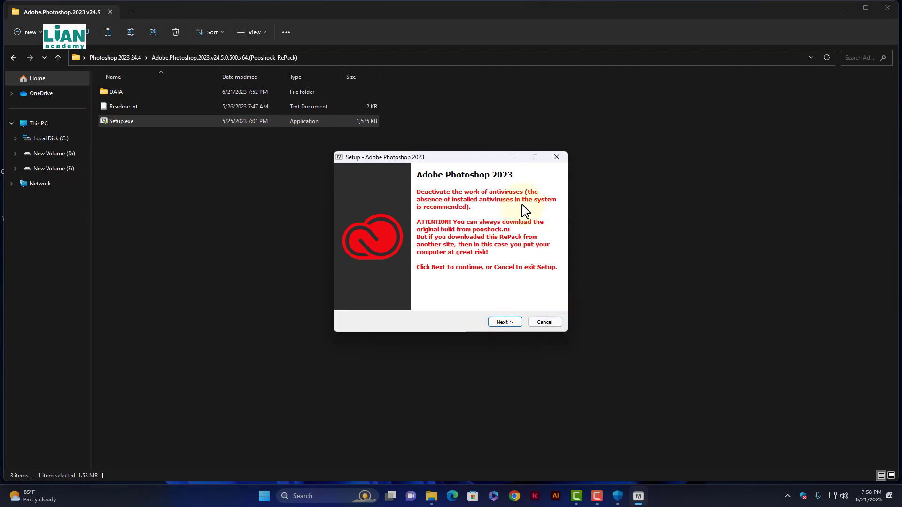
Install Photoshop 2023 with default settings and both additional tasks enabled, including turning off the Internet, and close the finished installer and folder.
click(502, 322)
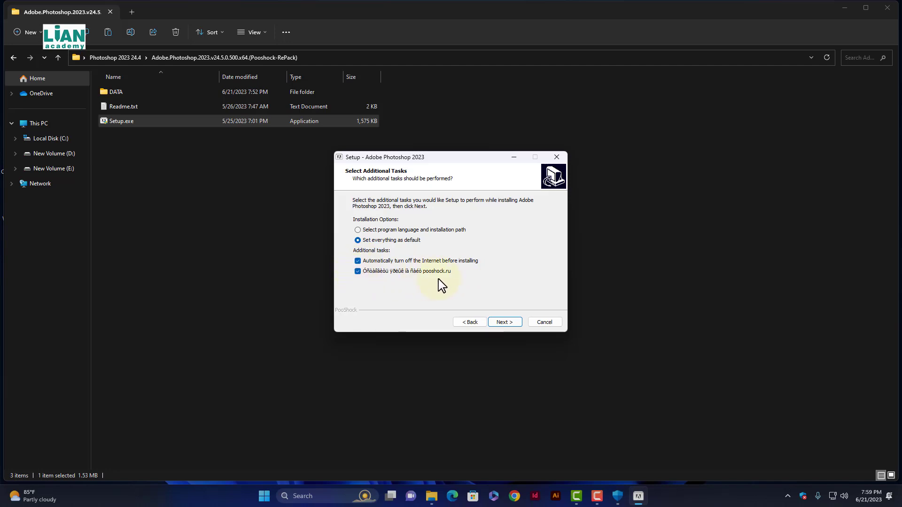
click(504, 323)
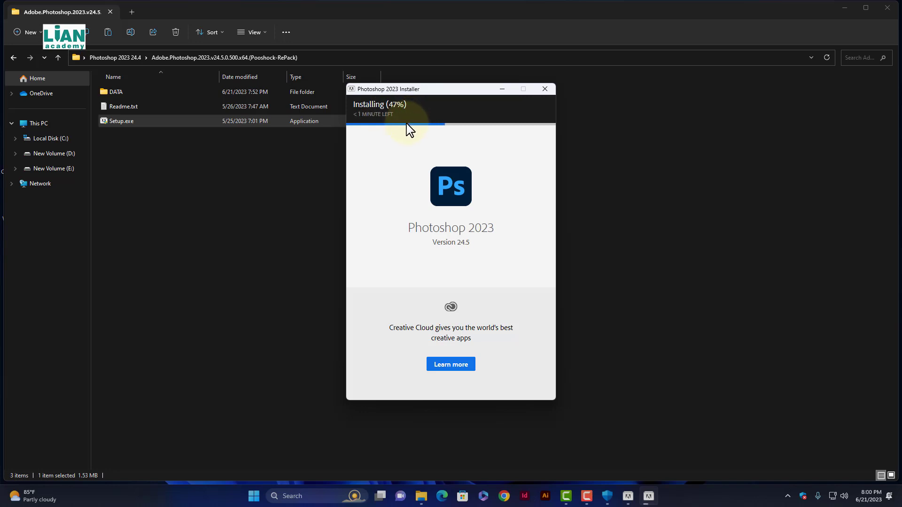
drag(409, 90, 445, 115)
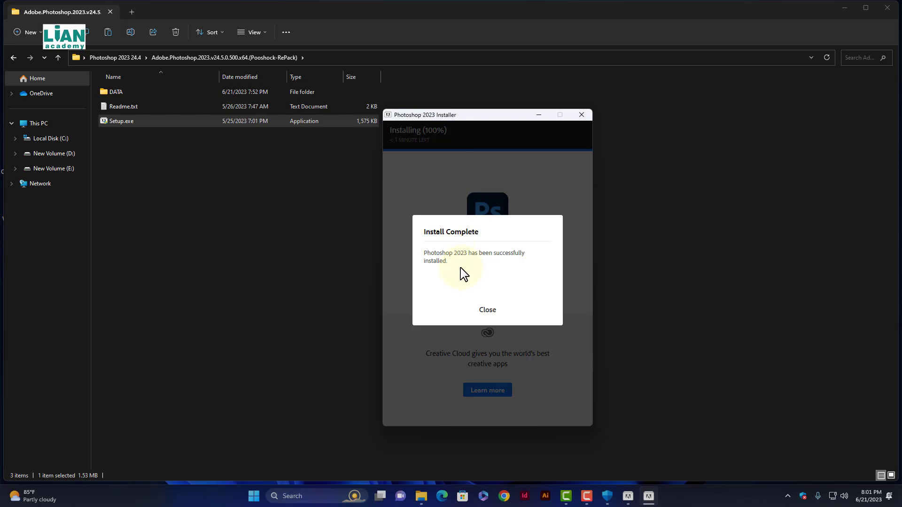
click(485, 311)
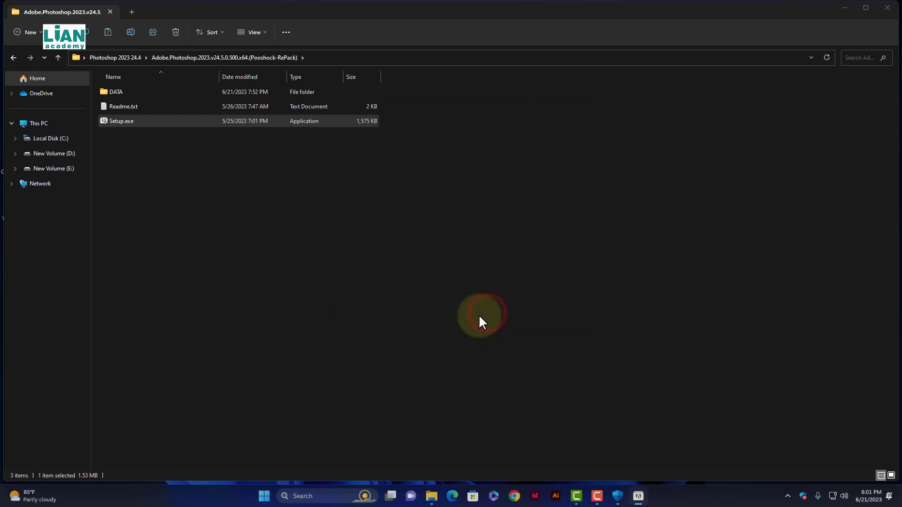
click(885, 10)
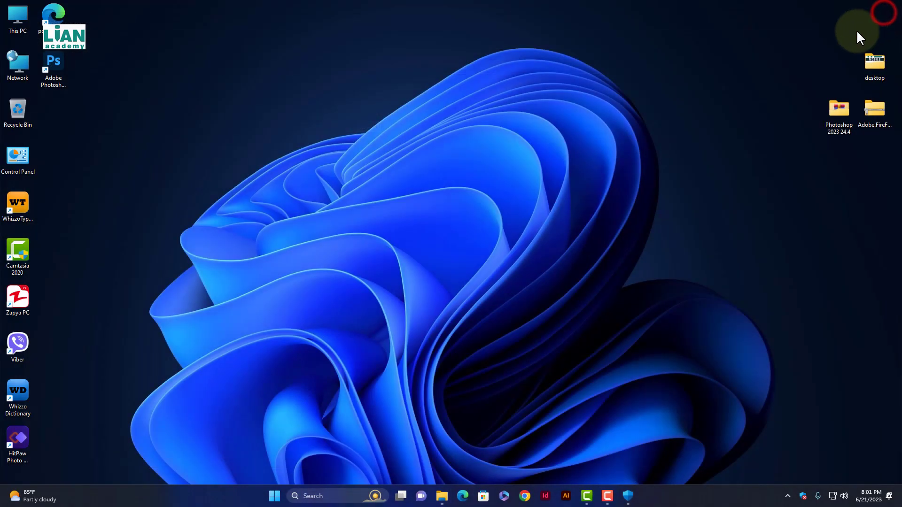
Launch Adobe Photoshop 2023 from the desktop and dismiss the Creative Cloud repair dialog without repairing.
click(64, 71)
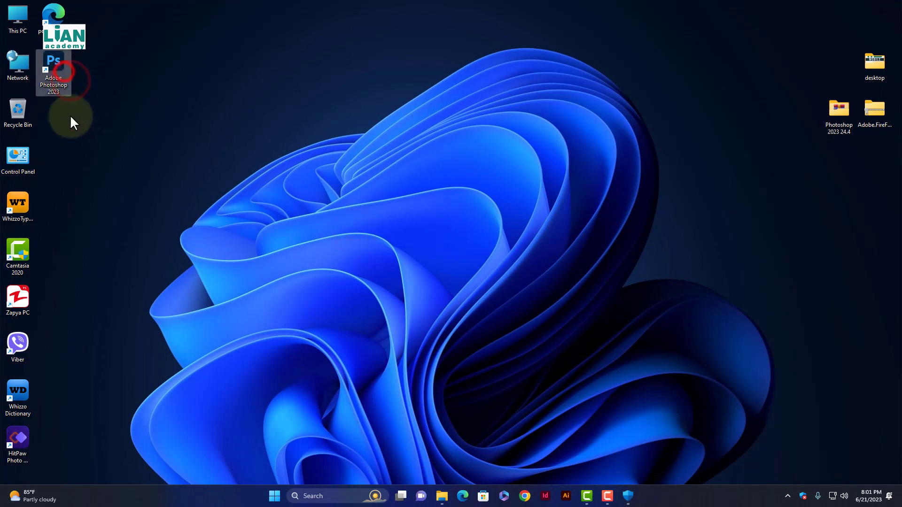
double_click(59, 70)
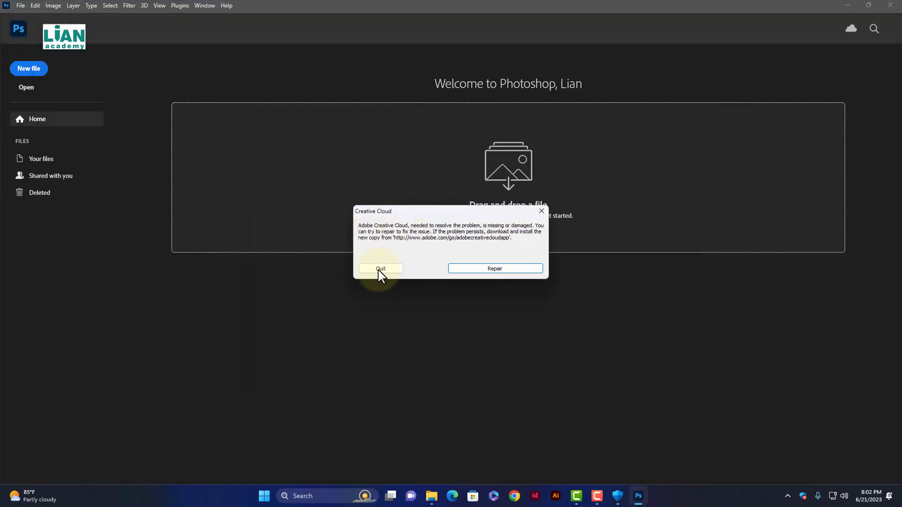
click(376, 271)
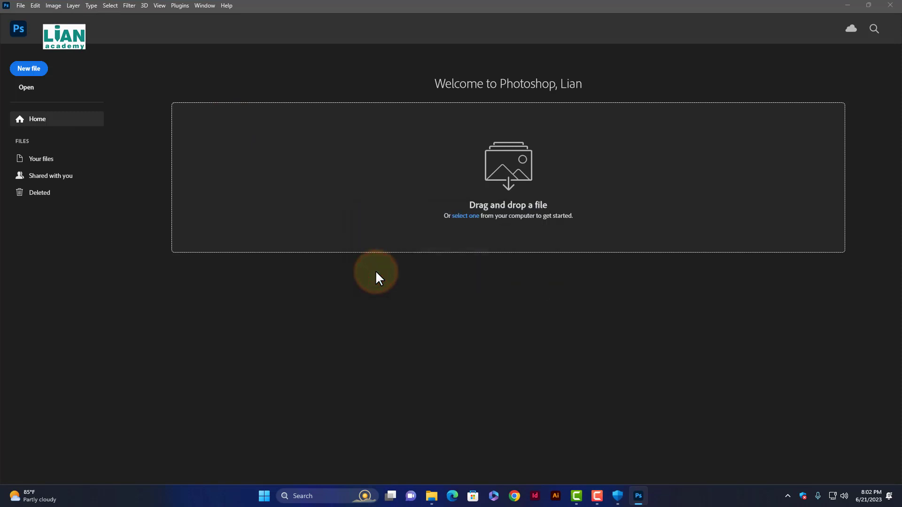
Check the installed version in the About Photoshop information and close it.
click(227, 6)
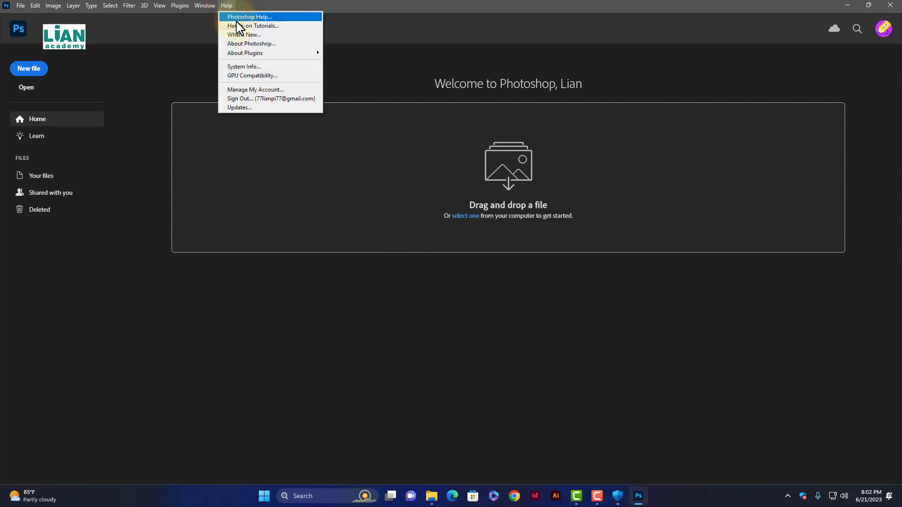
click(249, 45)
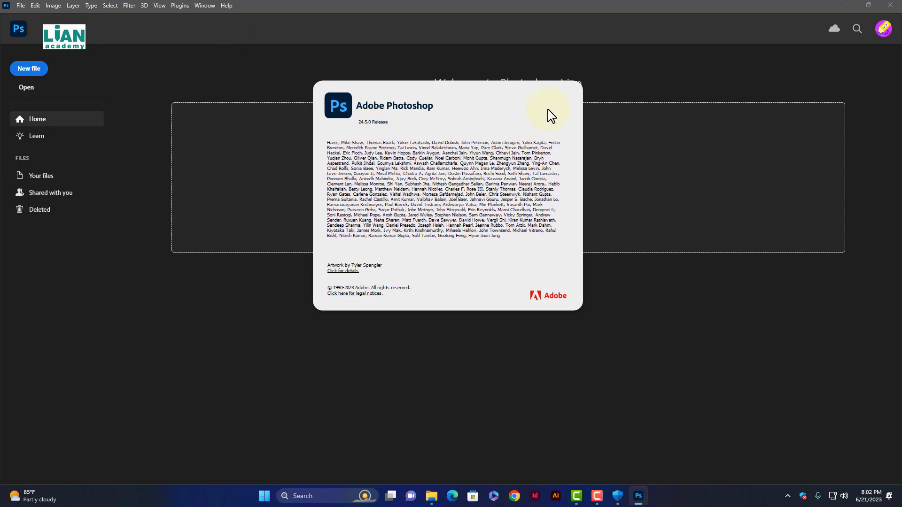
click(604, 60)
click(228, 6)
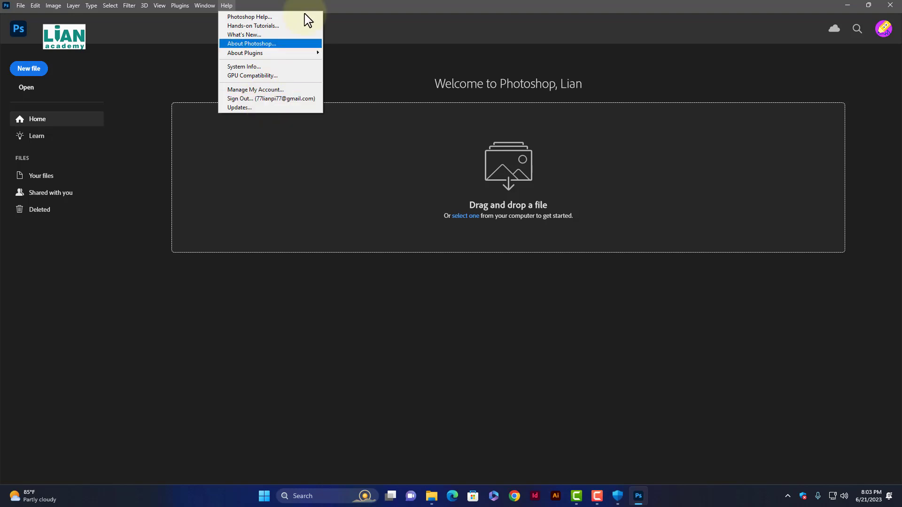
click(371, 19)
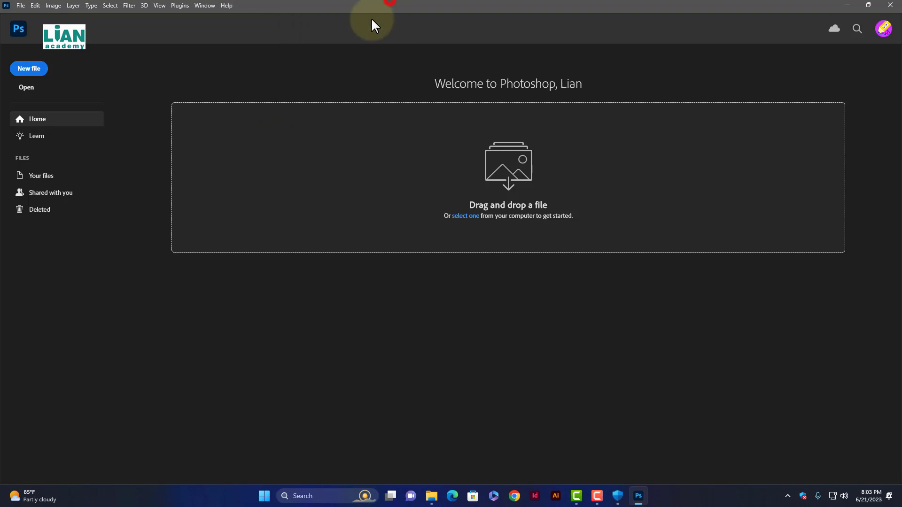
click(34, 94)
click(305, 371)
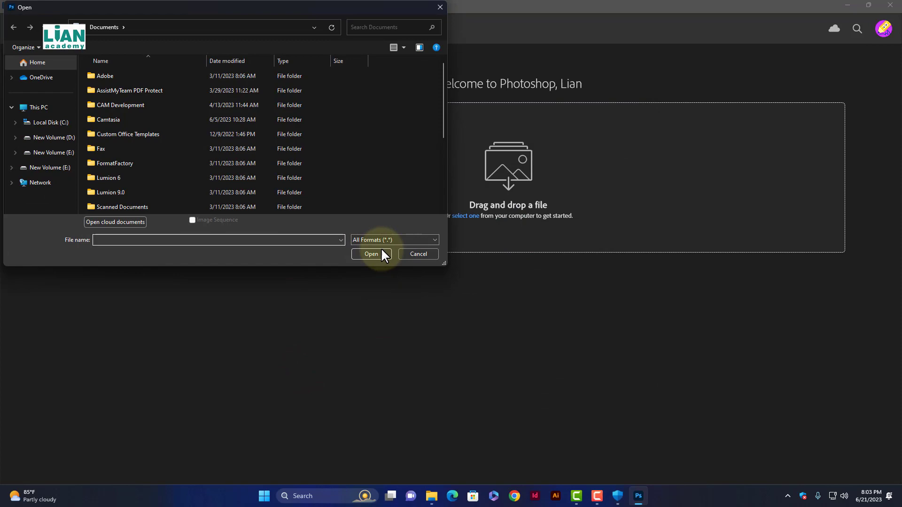
click(409, 254)
Minimize Photoshop, open the Design Data folder on New Volume (E:) in File Explorer and show its contents as large icons.
click(848, 5)
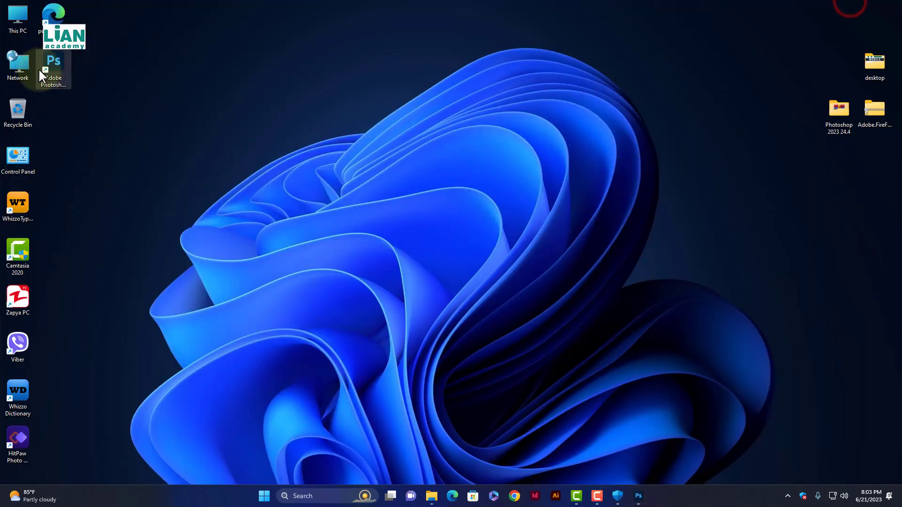
double_click(17, 21)
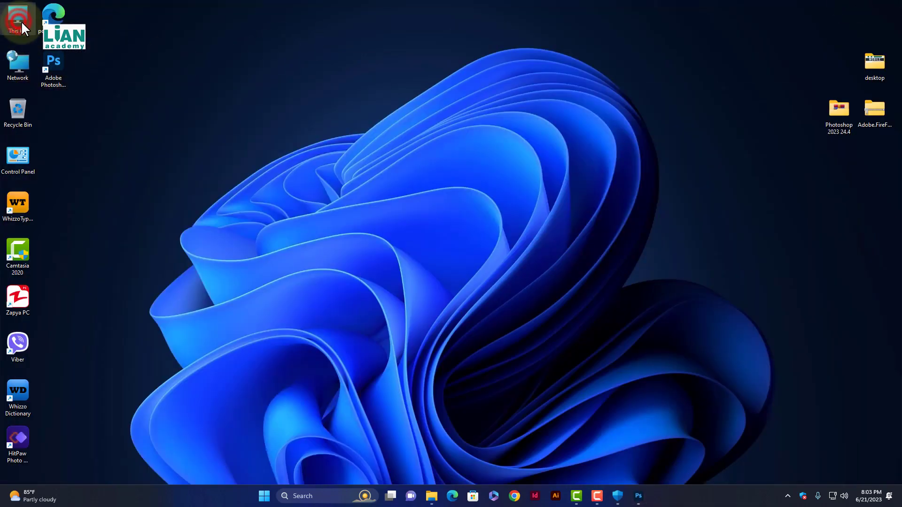
double_click(383, 104)
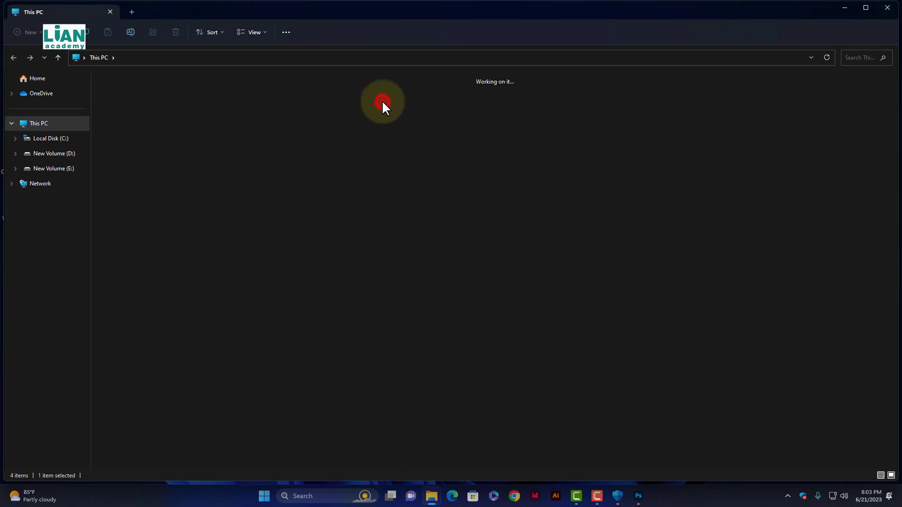
double_click(172, 96)
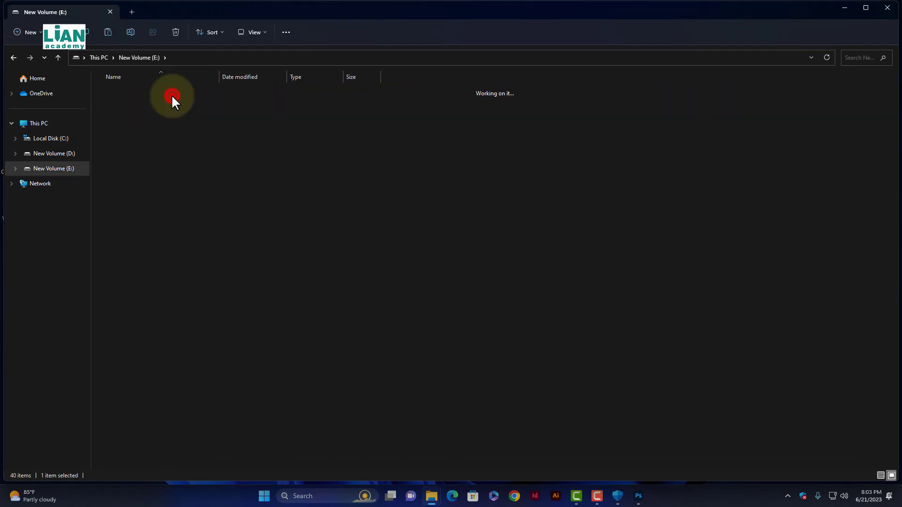
click(255, 32)
click(266, 75)
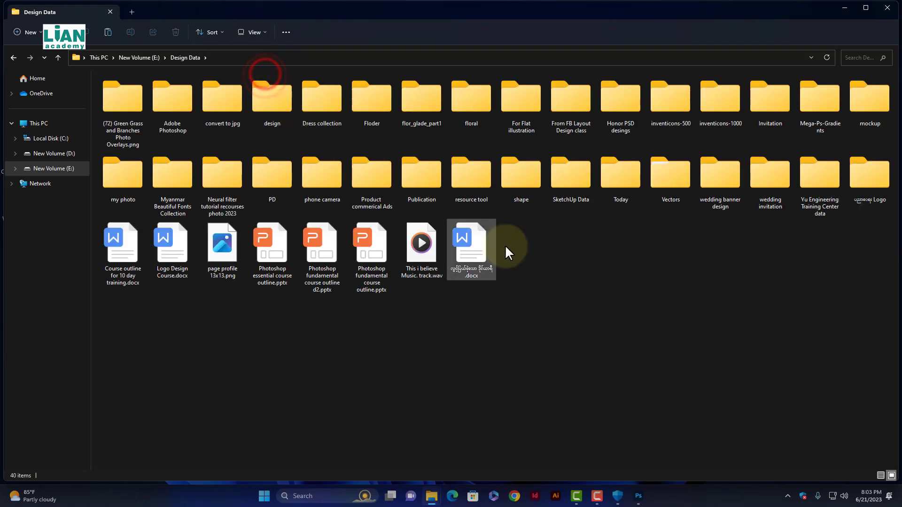
Copy the Neural filter tutorial recourses photo 2023 folder to the desktop and place it beneath the Adobe FireFly archive.
right_click(233, 183)
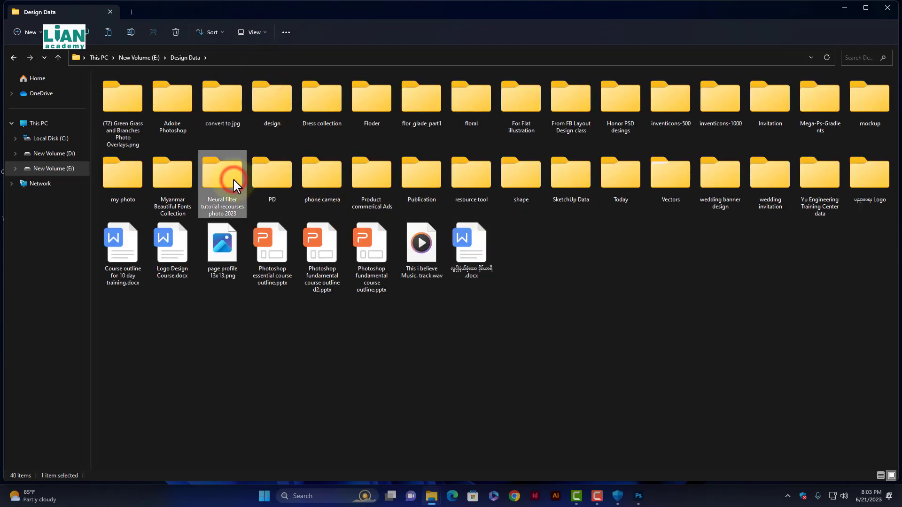
click(264, 191)
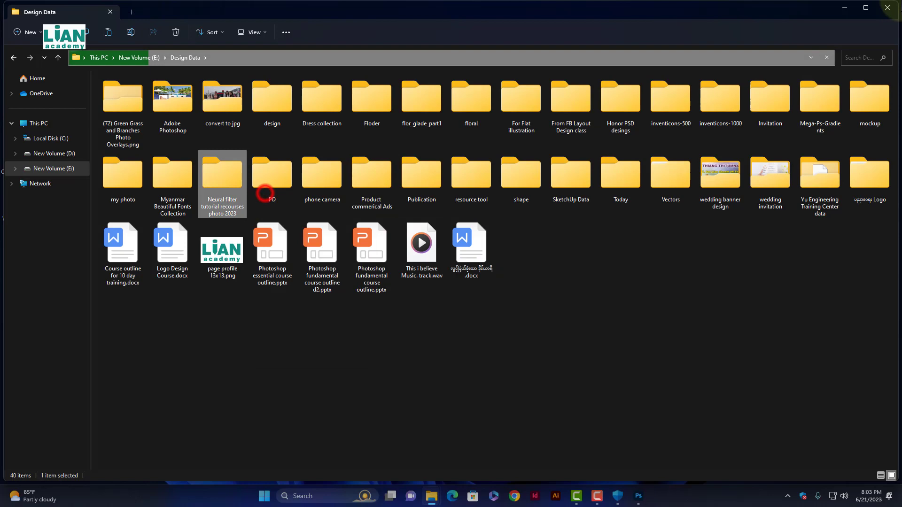
click(888, 8)
right_click(758, 89)
click(769, 103)
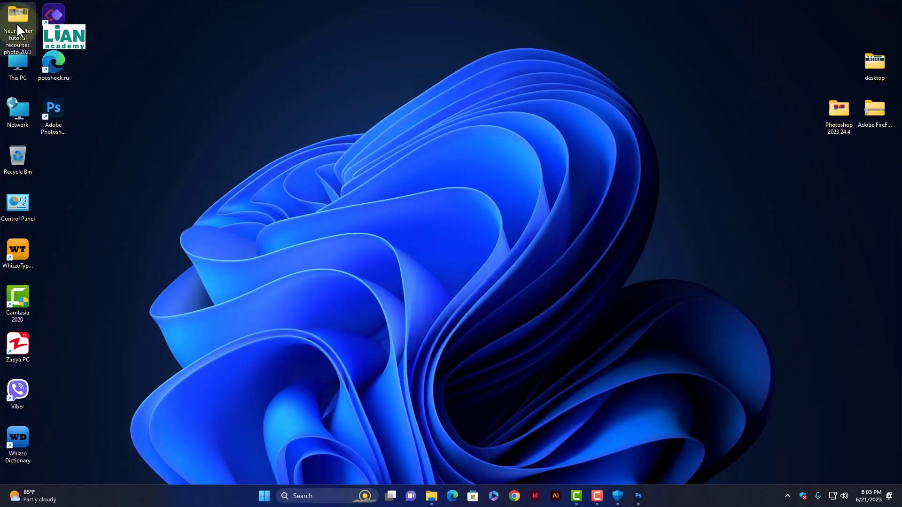
drag(16, 22, 865, 162)
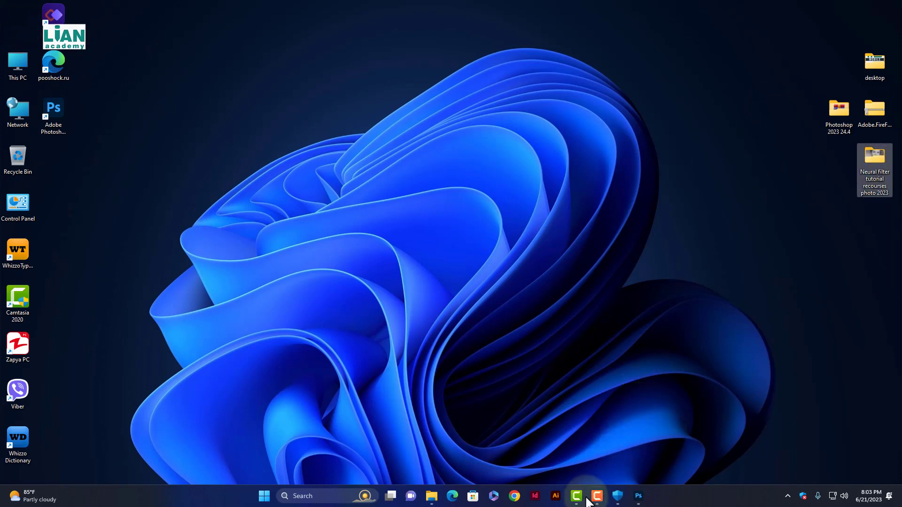
Switch to Photoshop and open the beach wedding couple photo from the desktop's Neural filter tutorial recourses photo 2023 folder.
click(638, 496)
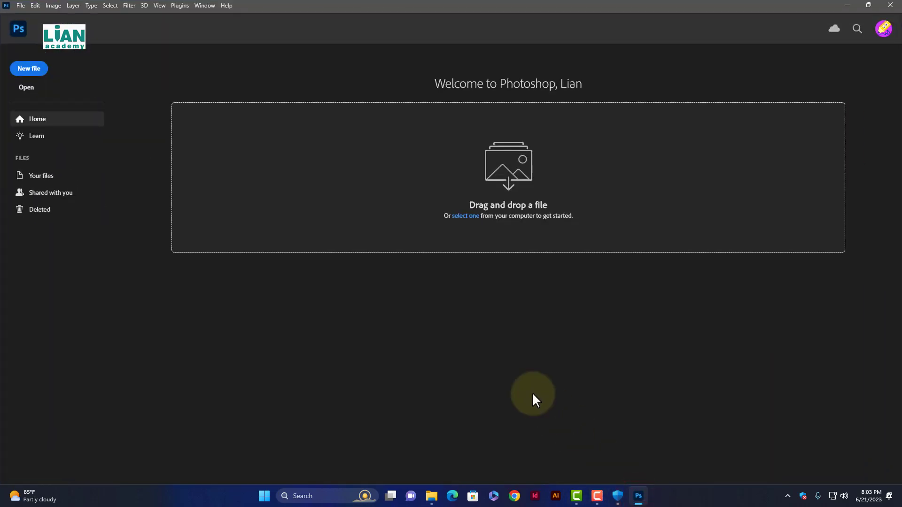
key(ctrl+o)
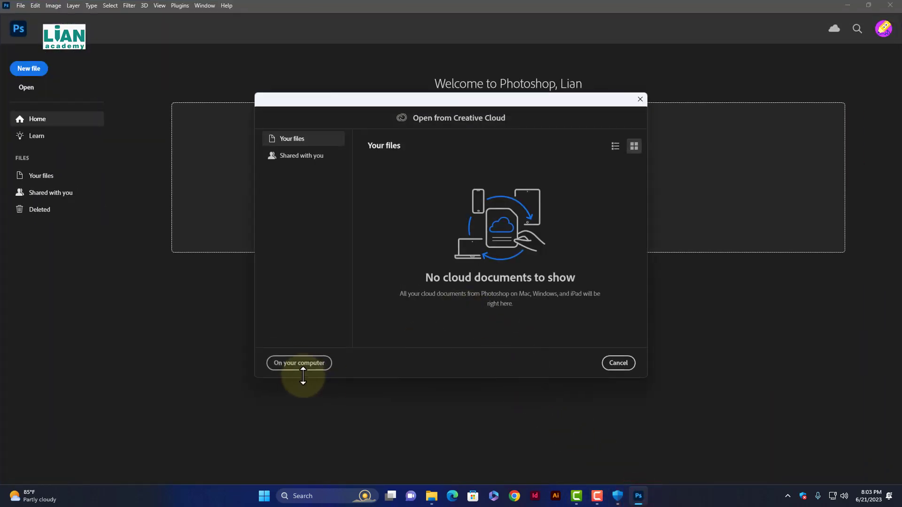
click(298, 364)
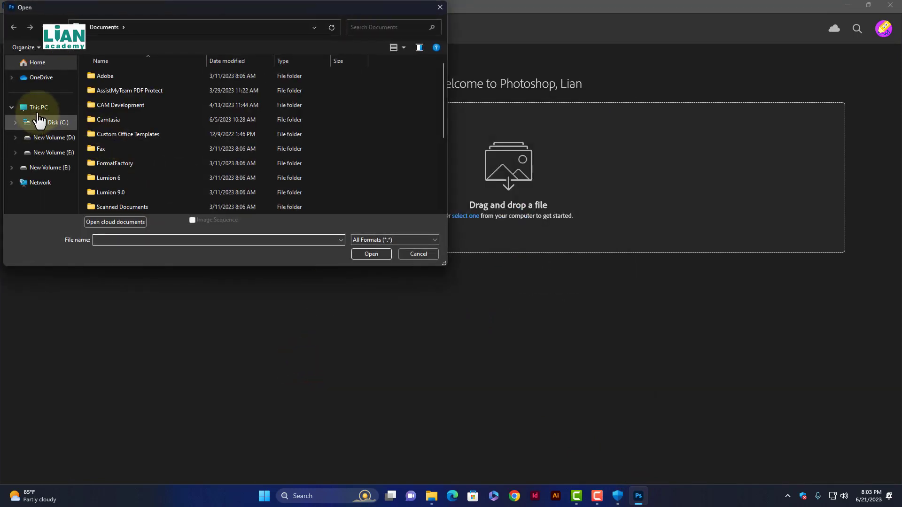
click(36, 108)
click(83, 26)
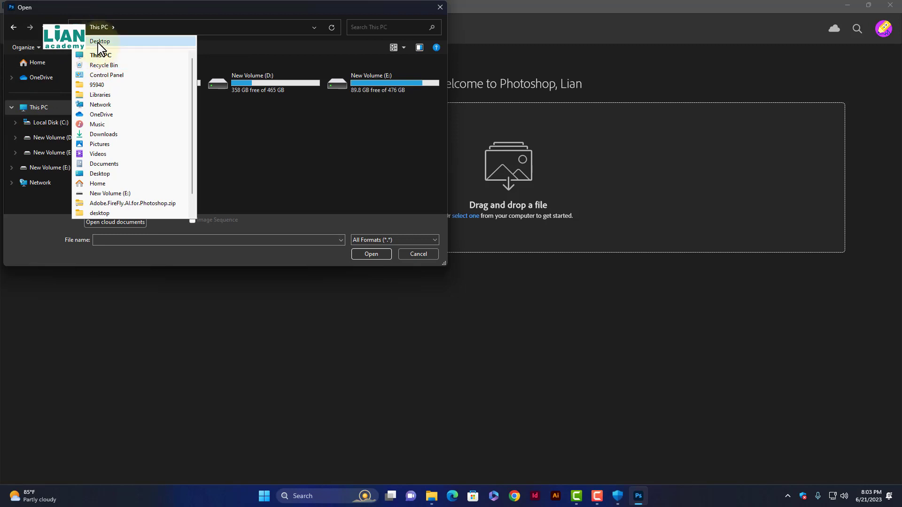
click(98, 41)
scroll(243, 108, down, 5)
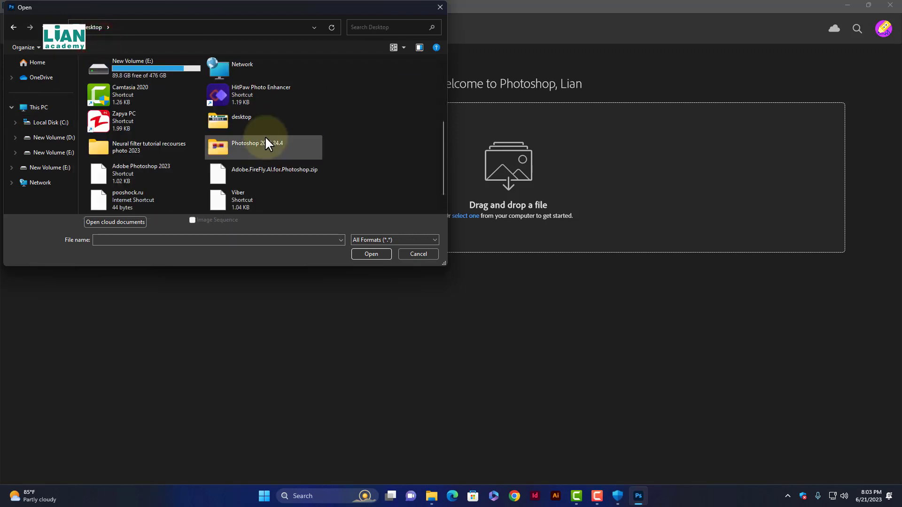
double_click(161, 151)
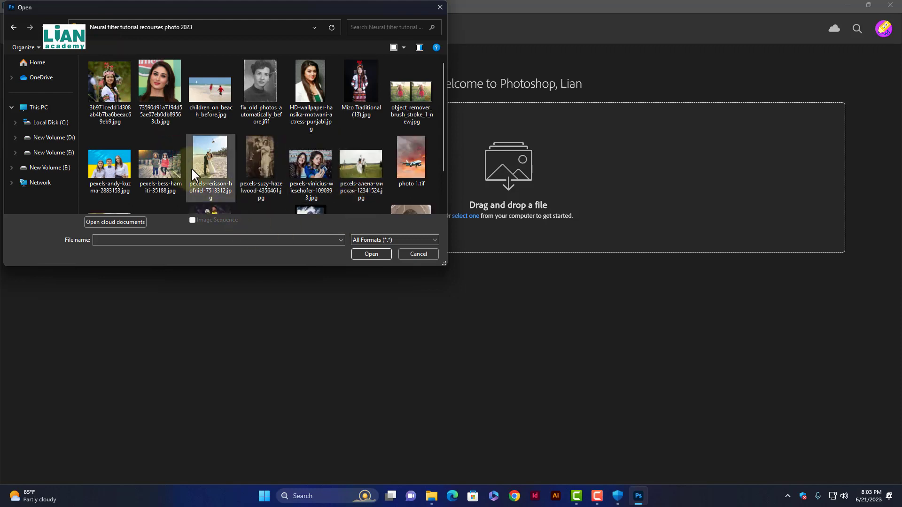
double_click(218, 158)
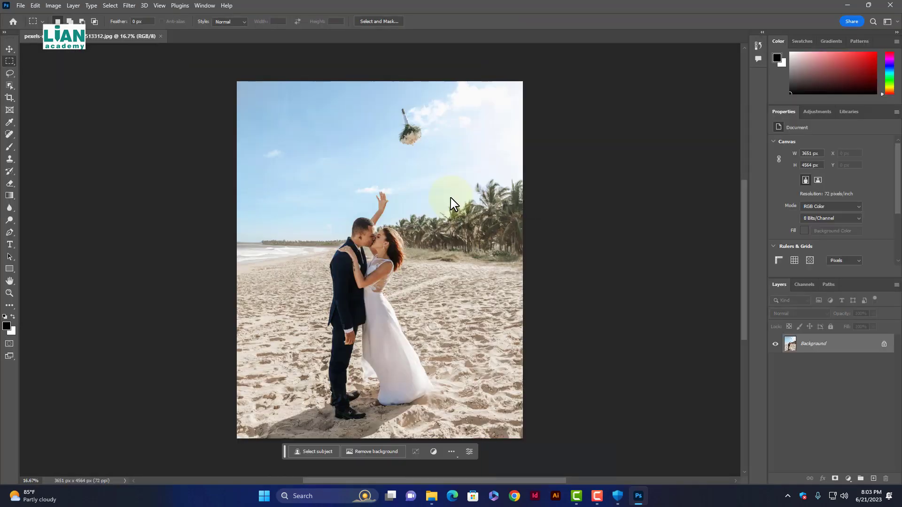
Marquee-select a small rectangle of sky beside the couple and move the contextual task bar down over the sand.
click(278, 201)
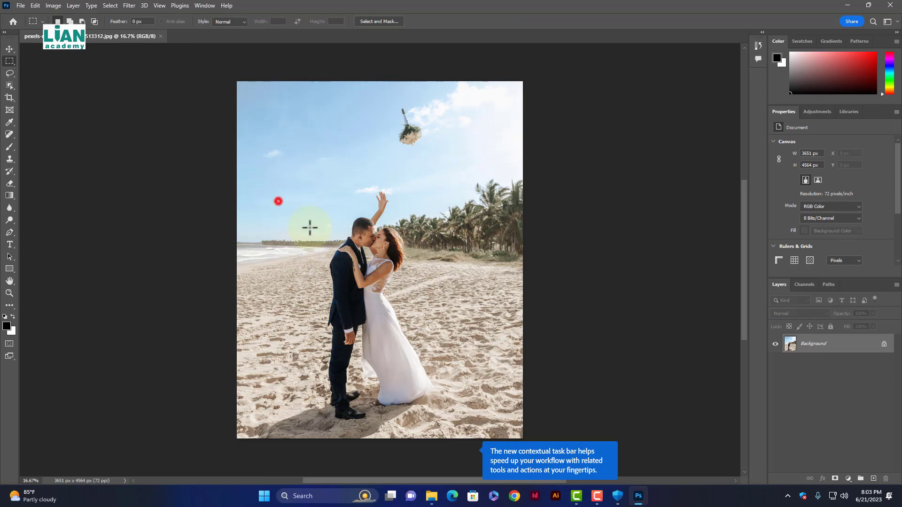
drag(329, 268, 327, 248)
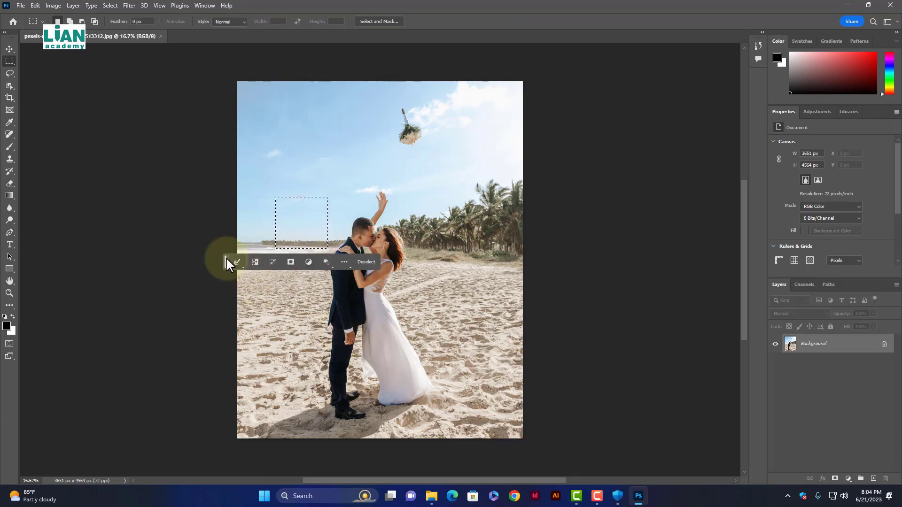
drag(226, 259, 255, 308)
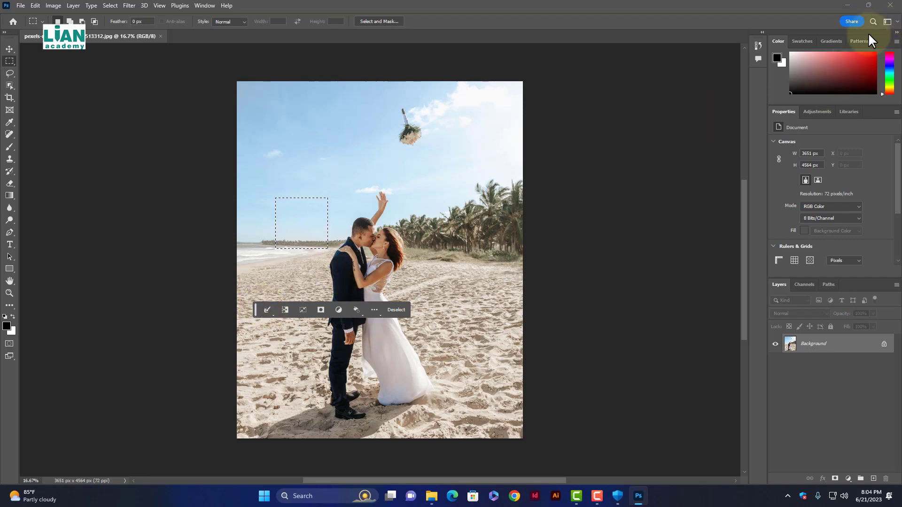
Close Photoshop and move the Adobe.FireFly.AI.for.Photoshop.zip archive beneath the Photoshop 2023 24.4 folder on the desktop.
click(890, 6)
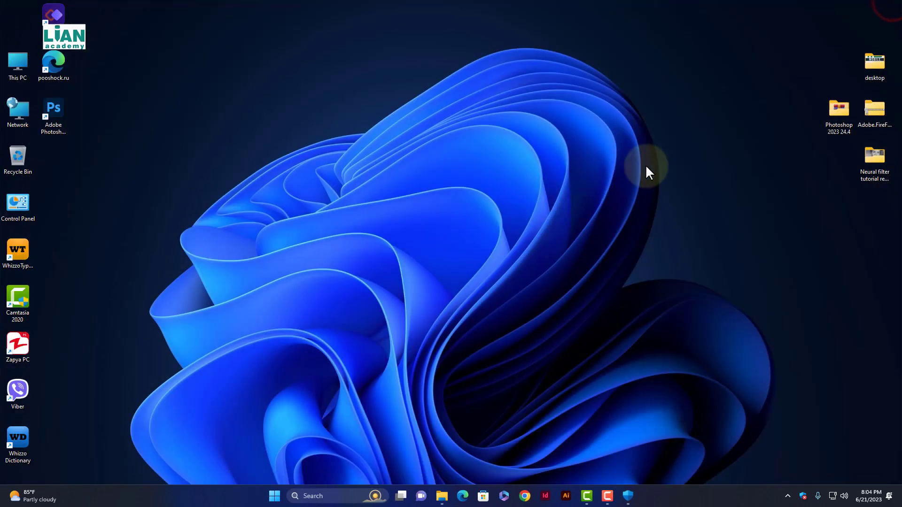
right_click(653, 158)
click(673, 216)
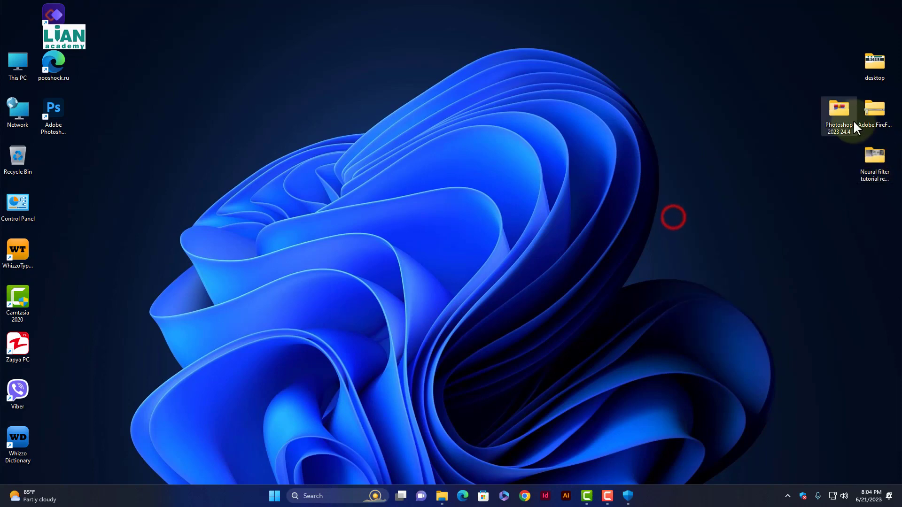
drag(869, 109, 771, 186)
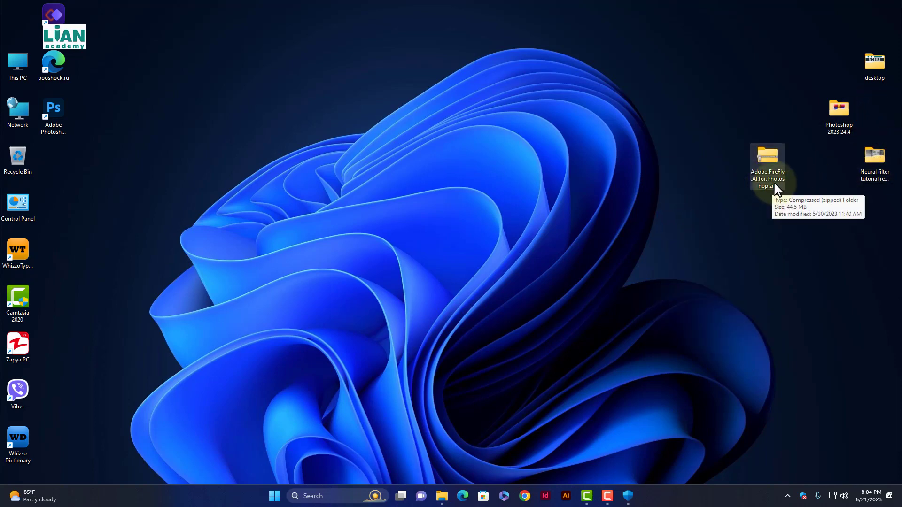
drag(769, 162, 833, 159)
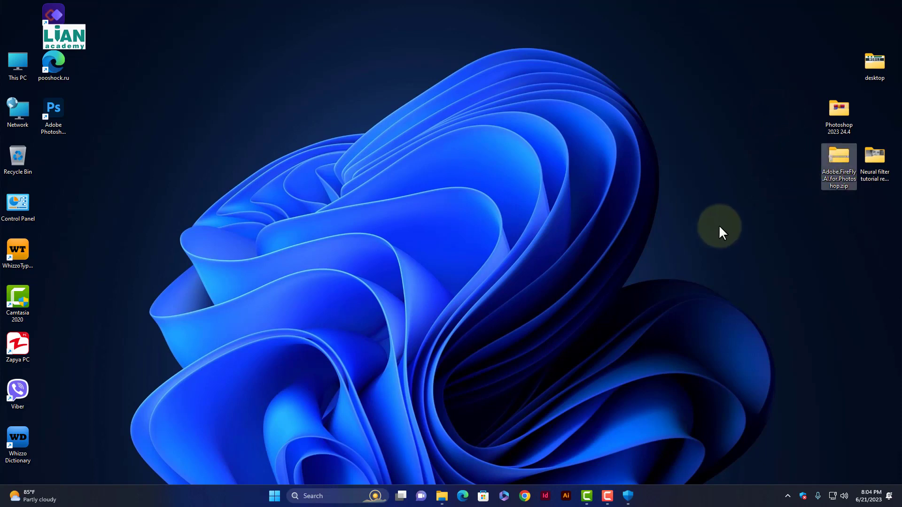
Extract Adobe.FireFly.AI.for.Photoshop.zip with WinRAR into a folder of the same name and place that folder beneath the archive.
right_click(842, 159)
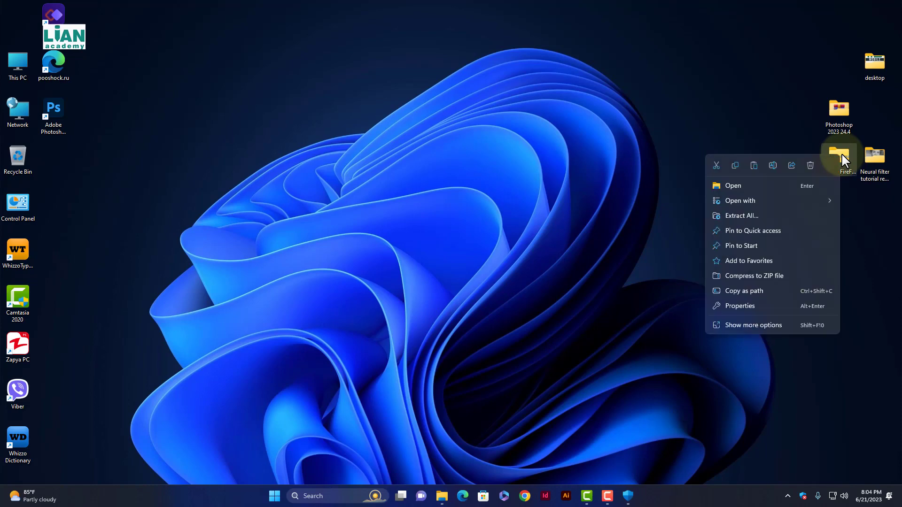
click(745, 324)
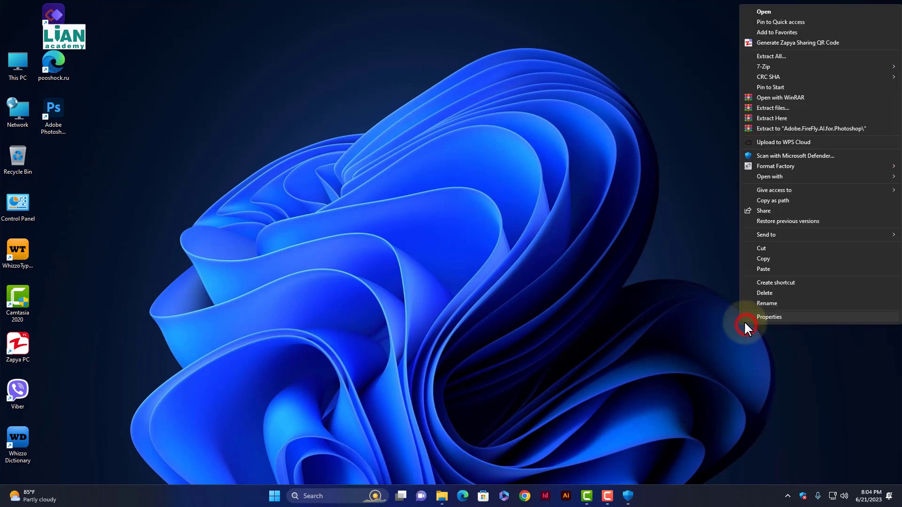
click(785, 129)
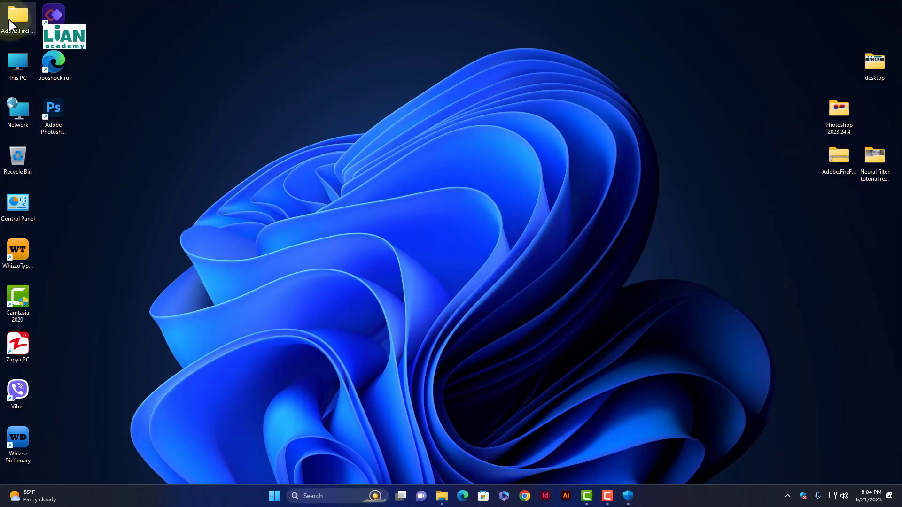
drag(14, 16, 839, 208)
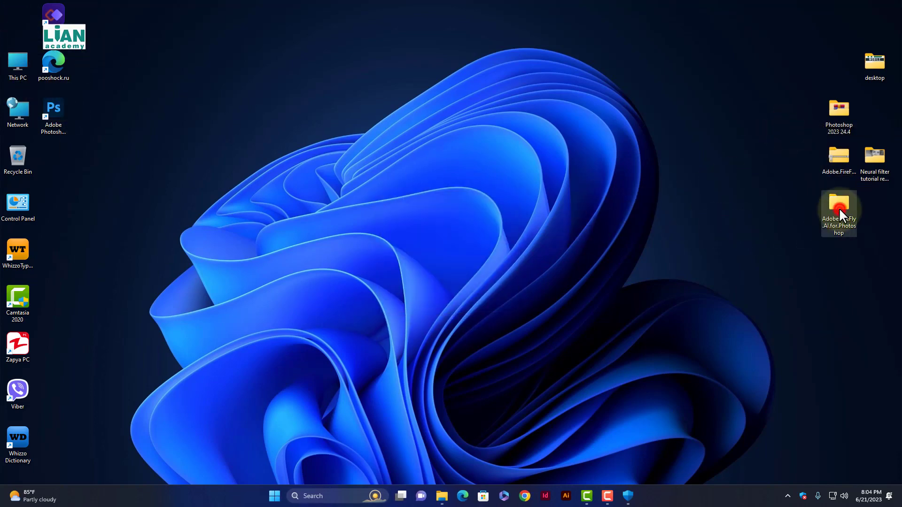
Open the extracted Adobe.FireFly.AI.for.Photoshop folder, maximize its window and enter the nested folder of the same name.
double_click(841, 214)
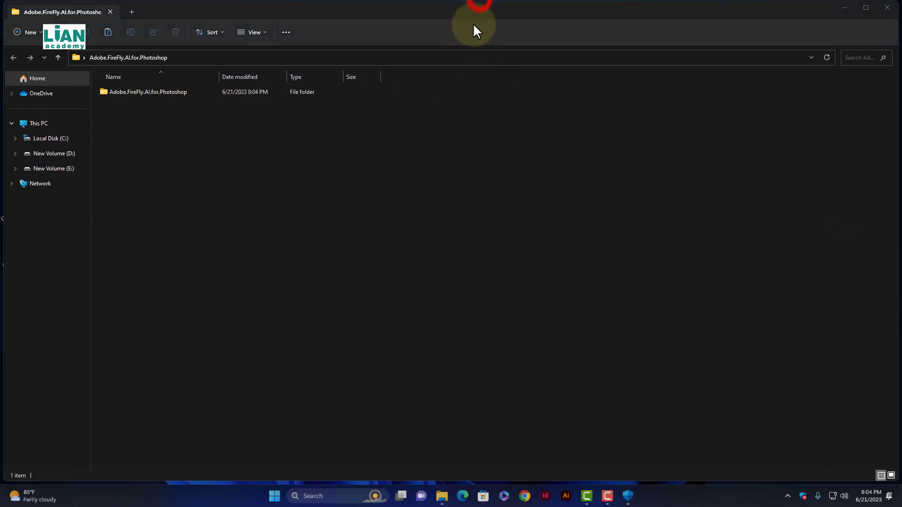
double_click(478, 11)
click(148, 89)
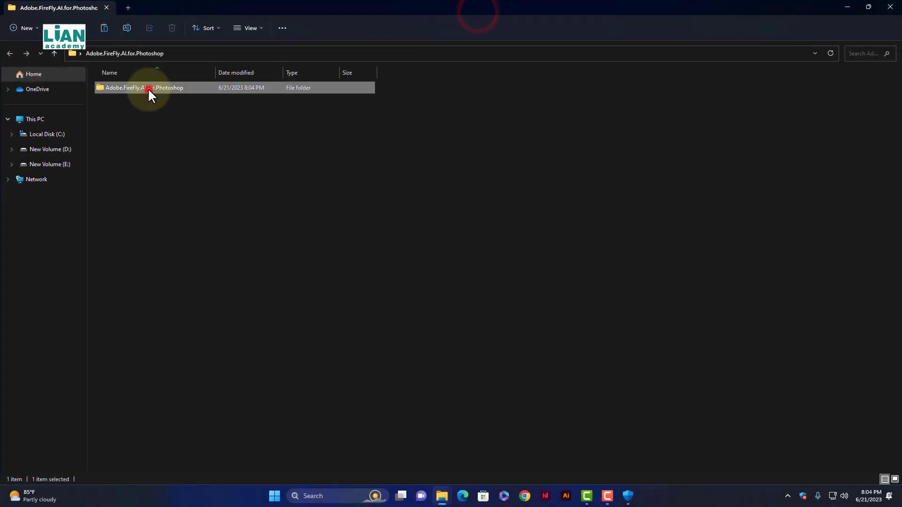
right_click(148, 88)
double_click(135, 87)
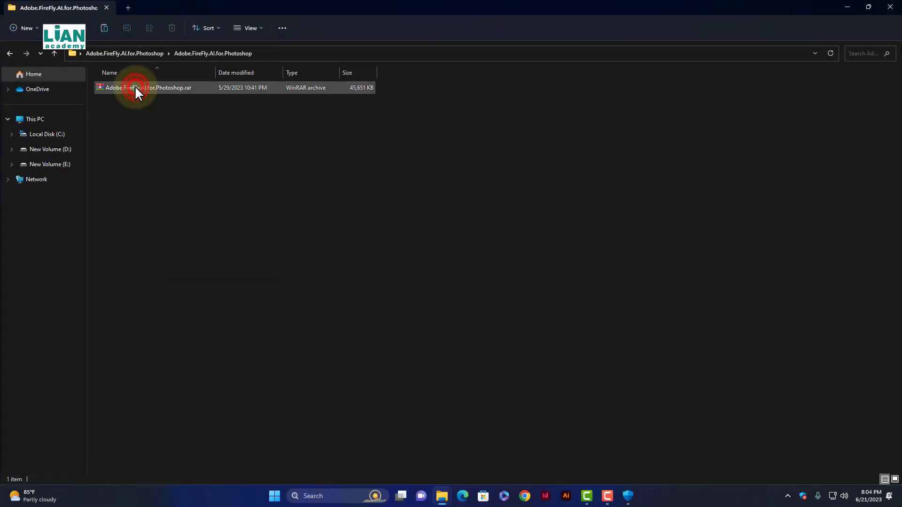
Extract Adobe.FireFly.AI.for.Photoshop.rar into a folder of the same name and open the innermost extracted folder.
click(135, 88)
right_click(135, 87)
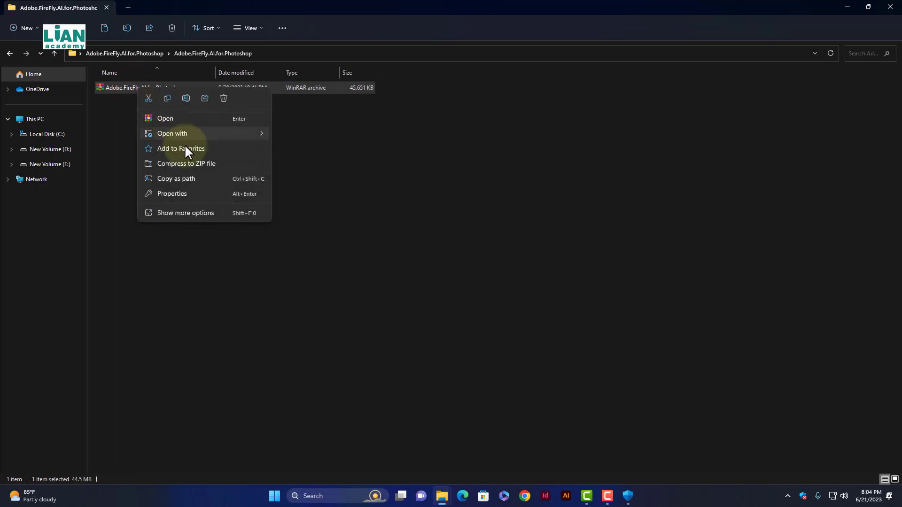
click(189, 212)
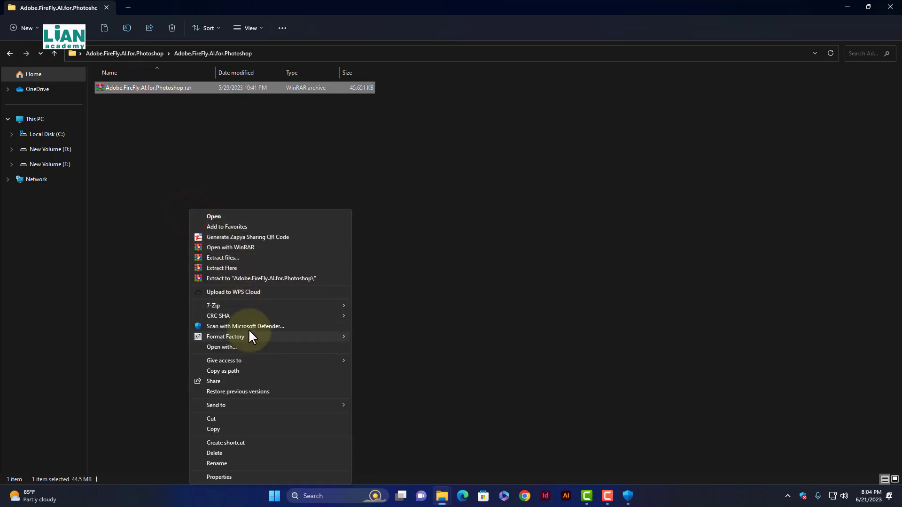
click(234, 279)
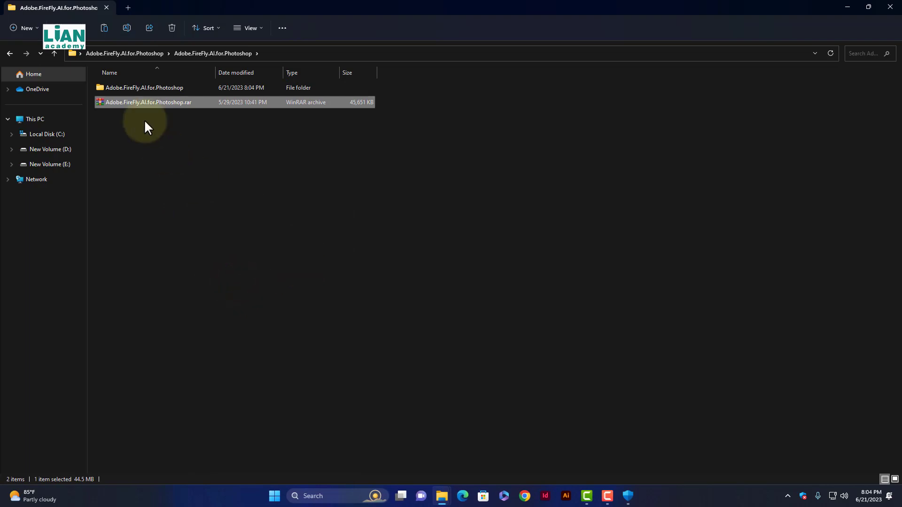
double_click(139, 86)
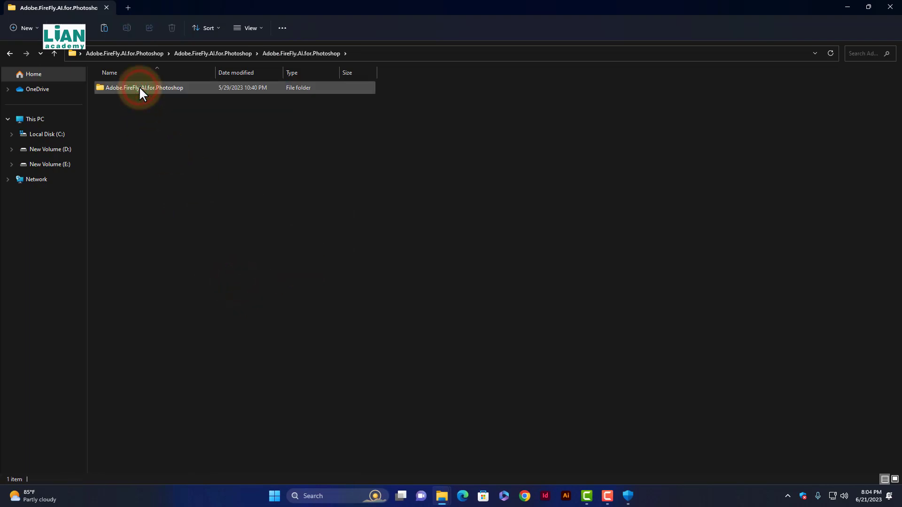
double_click(139, 86)
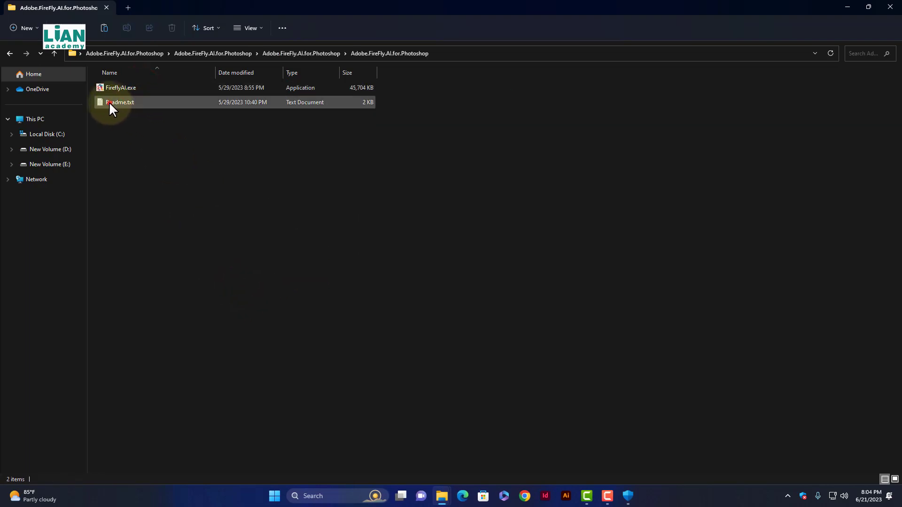
Read the installation instructions in Readme.txt and close the file.
double_click(109, 101)
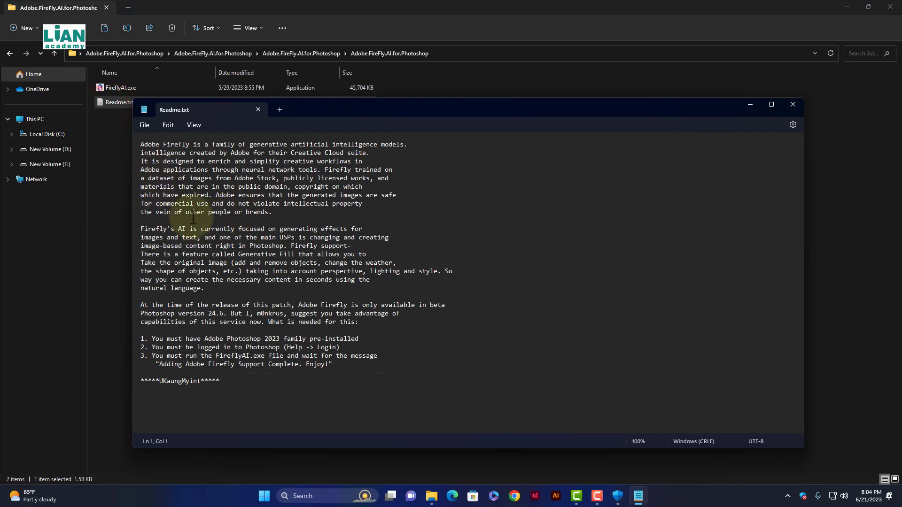
drag(161, 384, 201, 384)
click(203, 383)
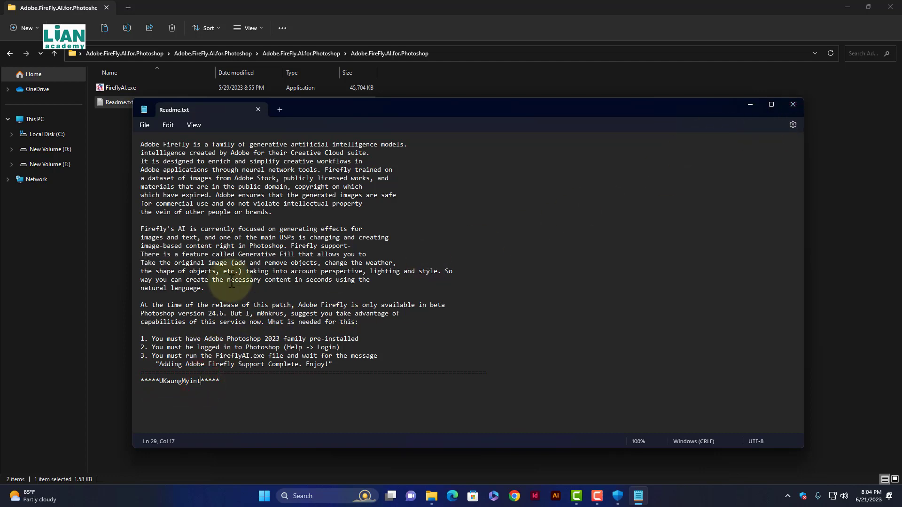
click(792, 109)
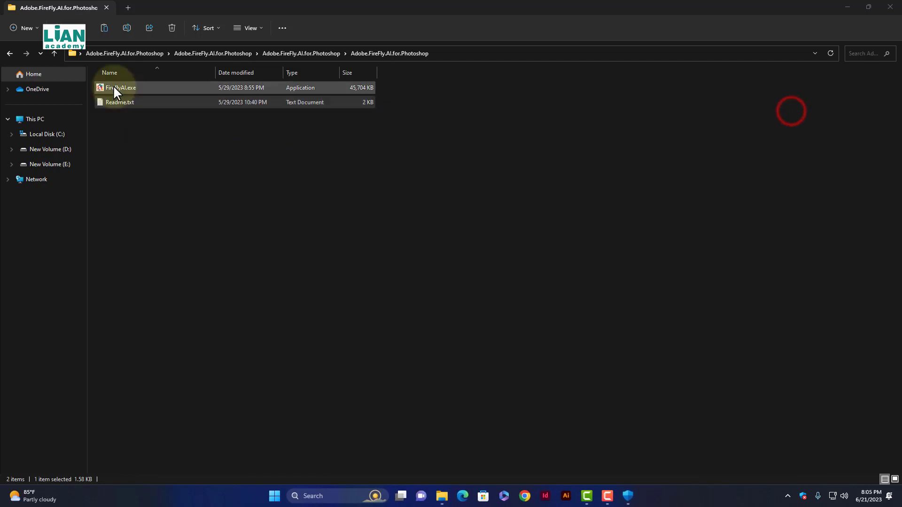
Run FireflyAI.exe as administrator and acknowledge the Adobe Firefly Support message.
right_click(114, 87)
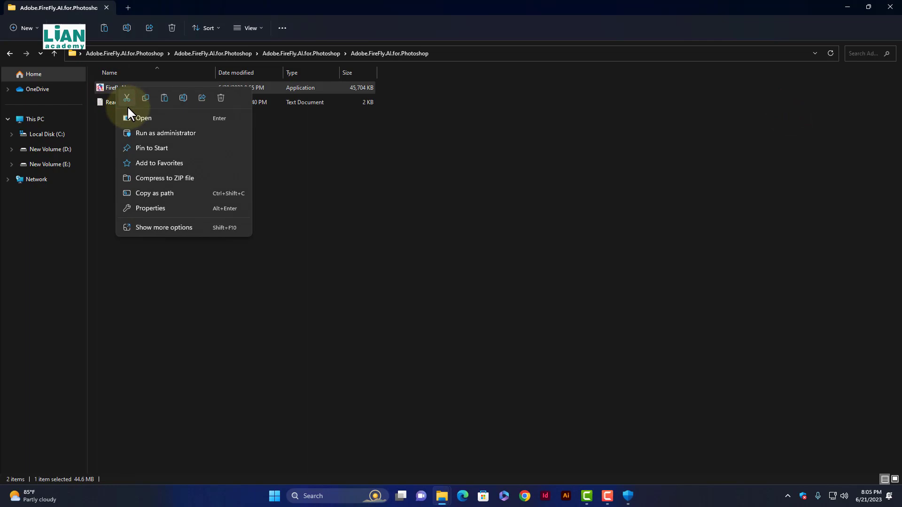
click(148, 134)
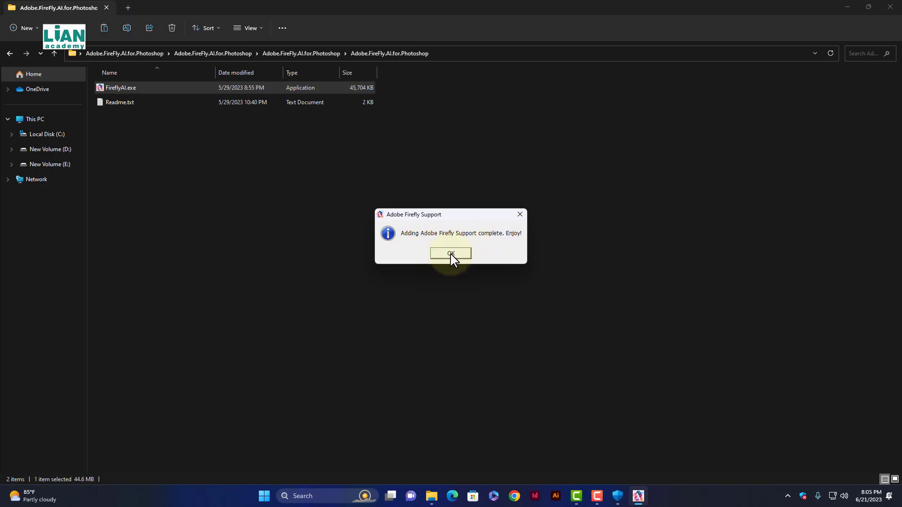
click(451, 254)
Close the folder window and refresh the desktop.
click(890, 6)
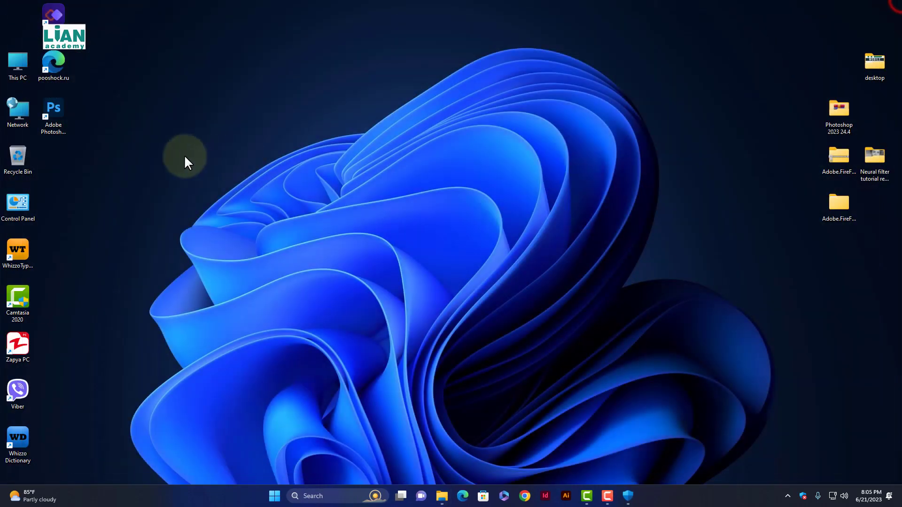
click(62, 100)
right_click(120, 123)
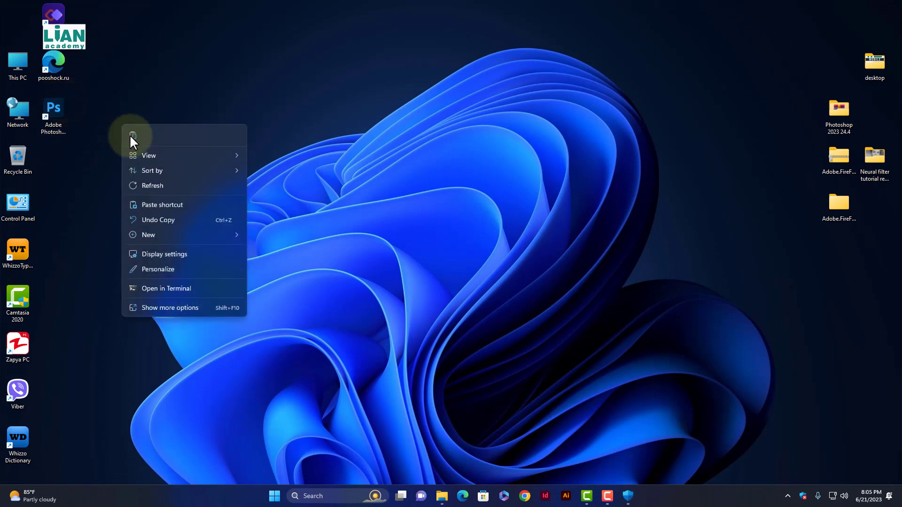
click(151, 181)
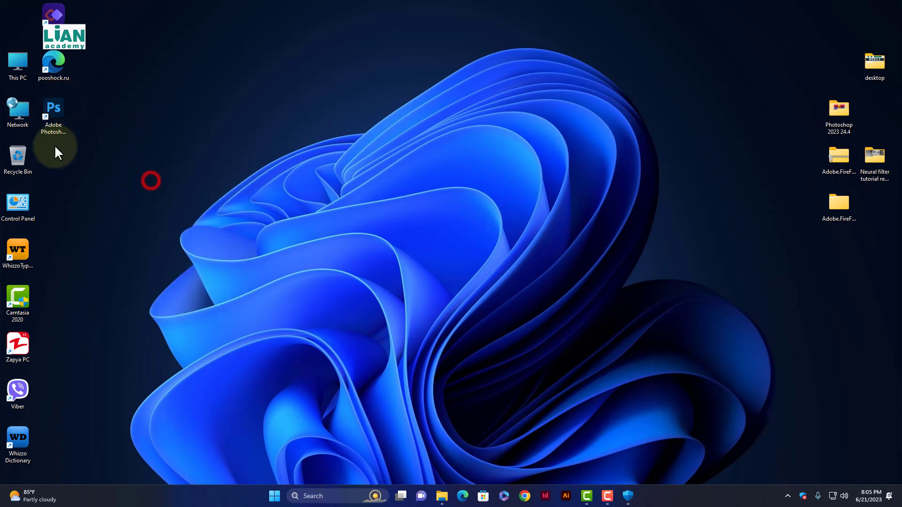
Reopen the innermost Adobe.FireFly.AI.for.Photoshop folder from the desktop and run FireflyAI.exe as administrator a second time, dismissing its message.
double_click(828, 200)
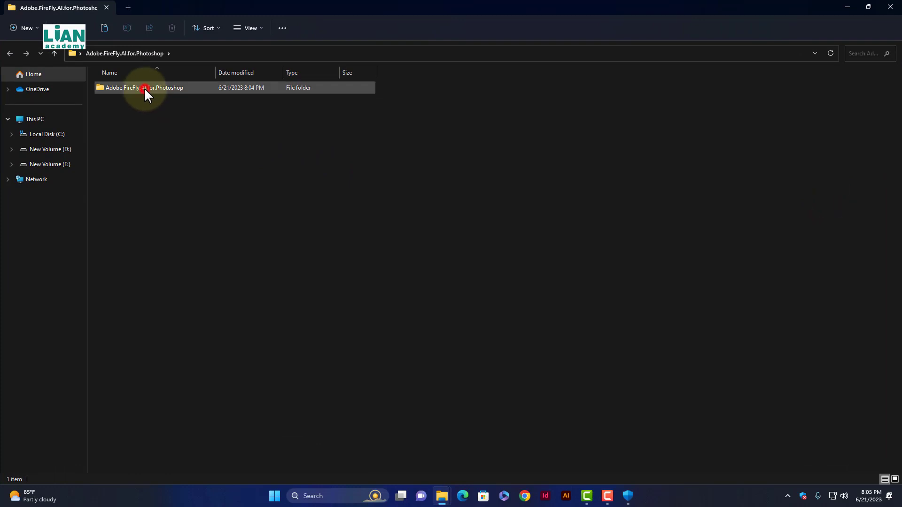
double_click(144, 87)
double_click(145, 87)
double_click(146, 86)
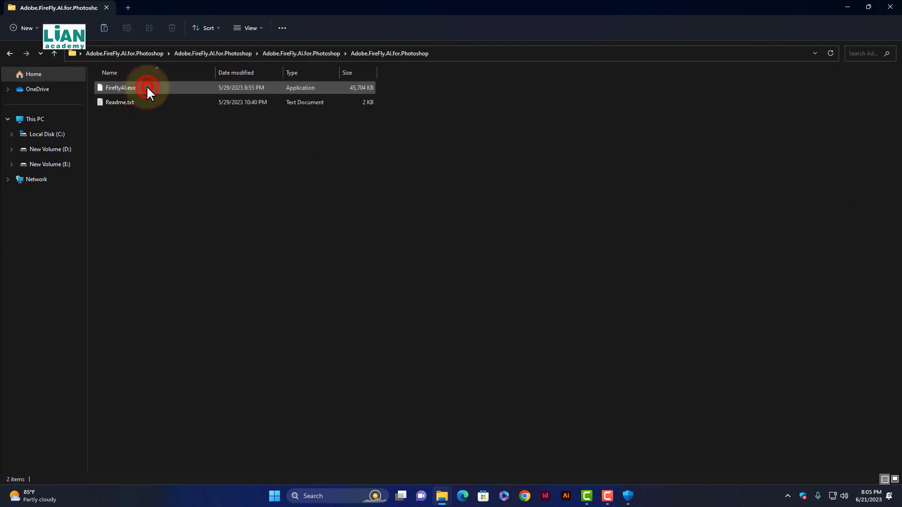
click(108, 87)
right_click(109, 88)
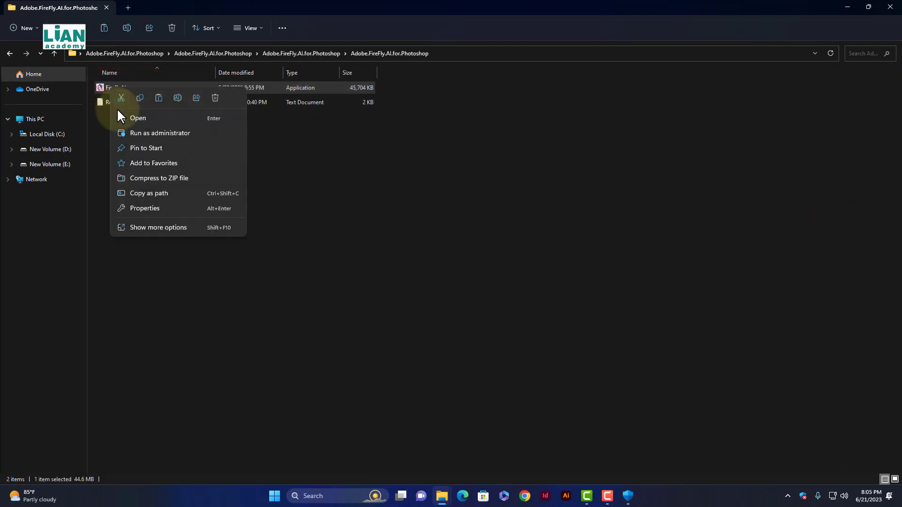
click(131, 130)
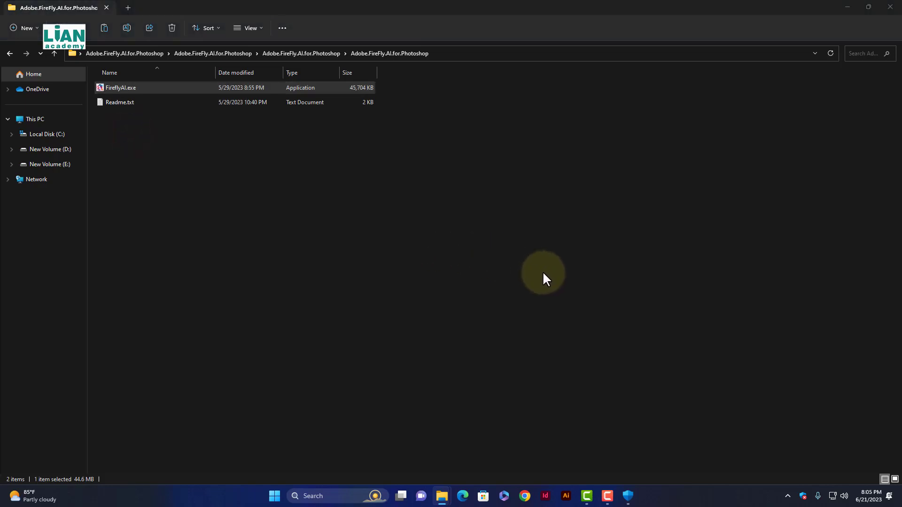
click(445, 254)
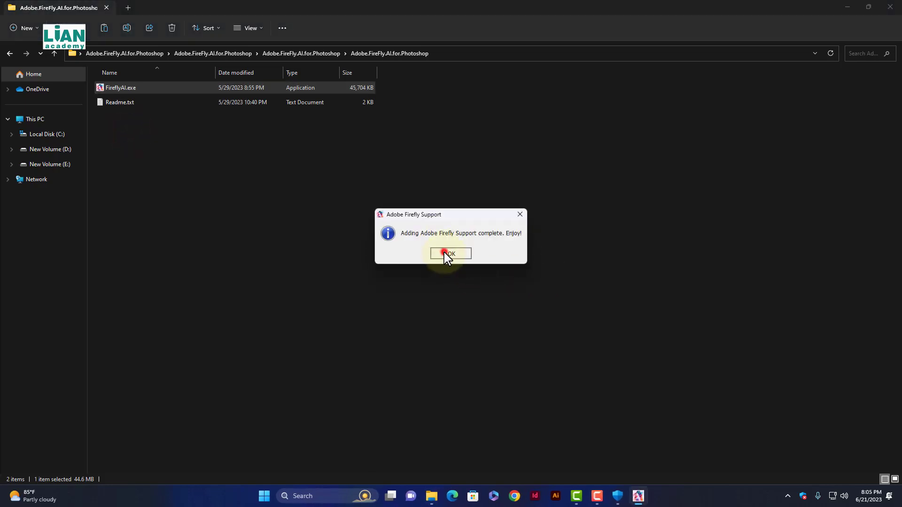
Close the Firefly folder window and refresh the desktop again.
click(895, 3)
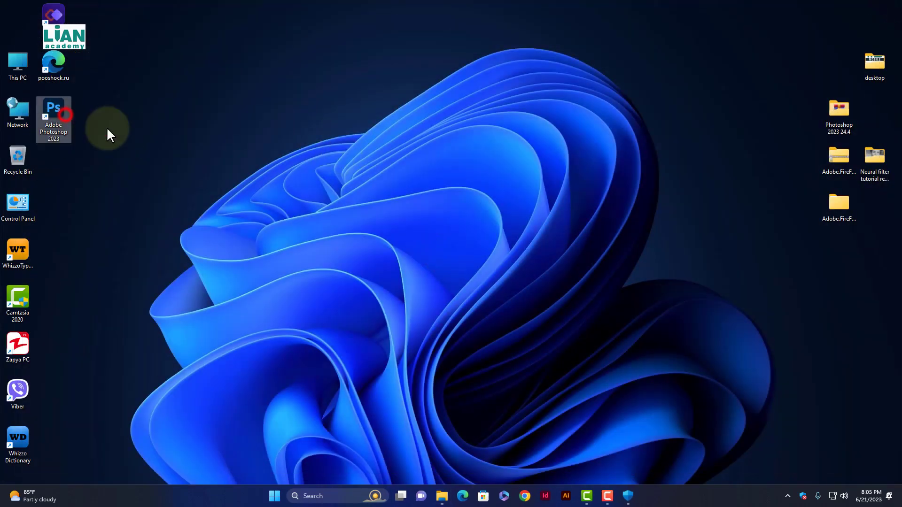
right_click(241, 109)
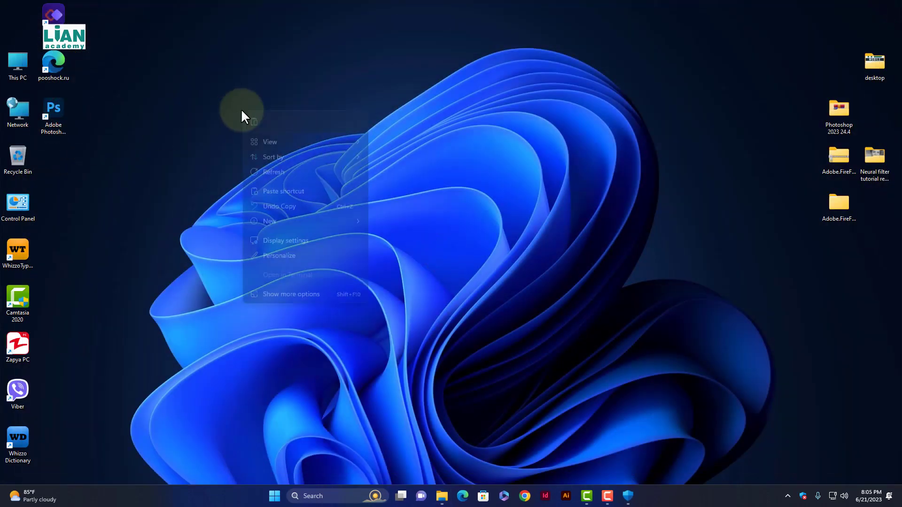
click(278, 167)
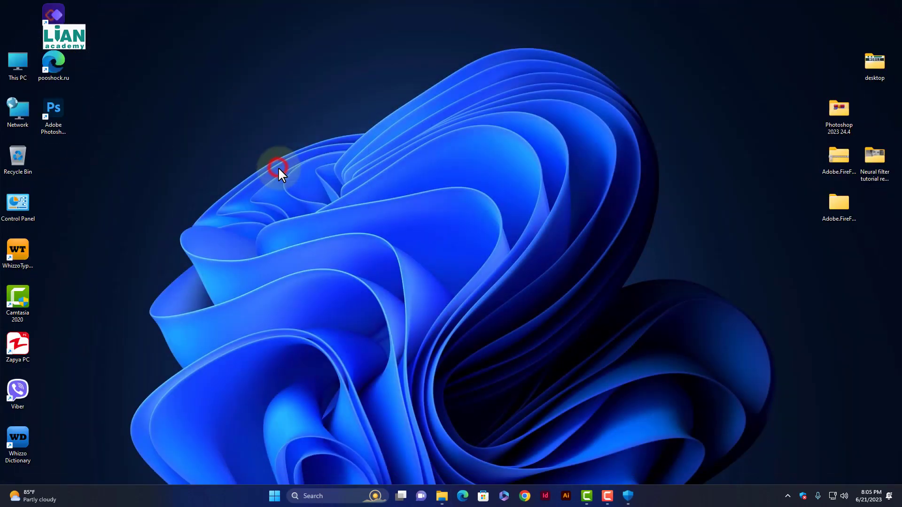
Launch Photoshop 2023 and dismiss the What's new window and the Creative Cloud repair dialog.
double_click(49, 107)
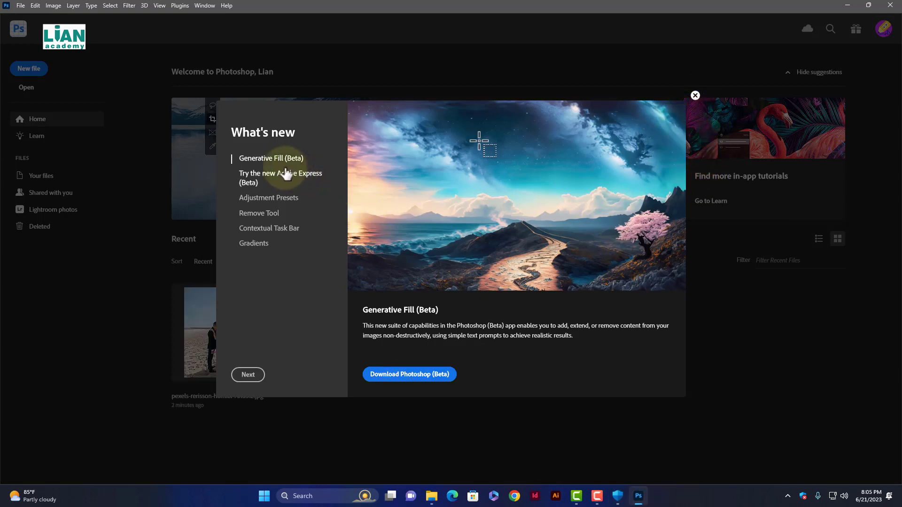
click(695, 96)
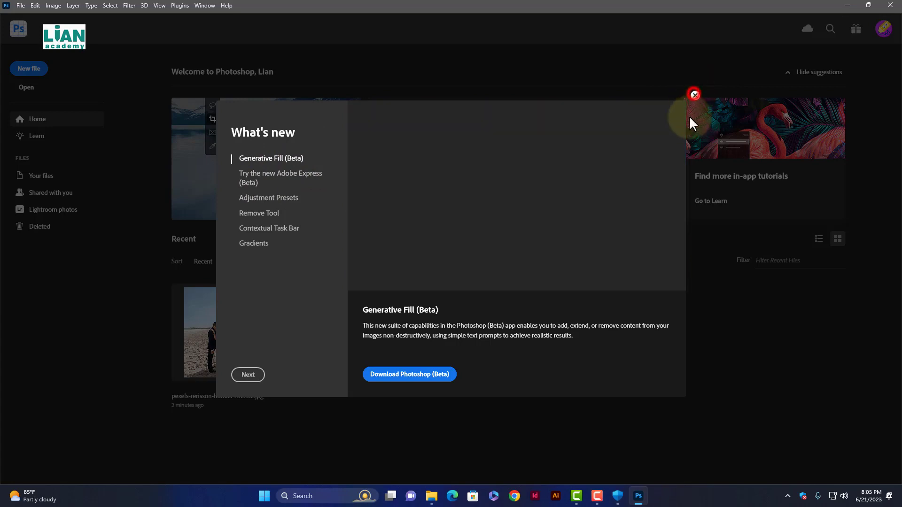
click(638, 491)
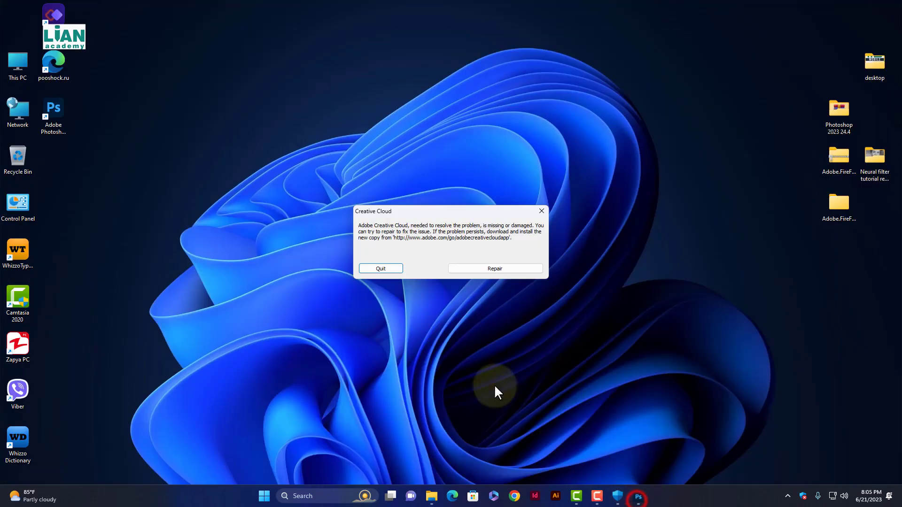
click(389, 270)
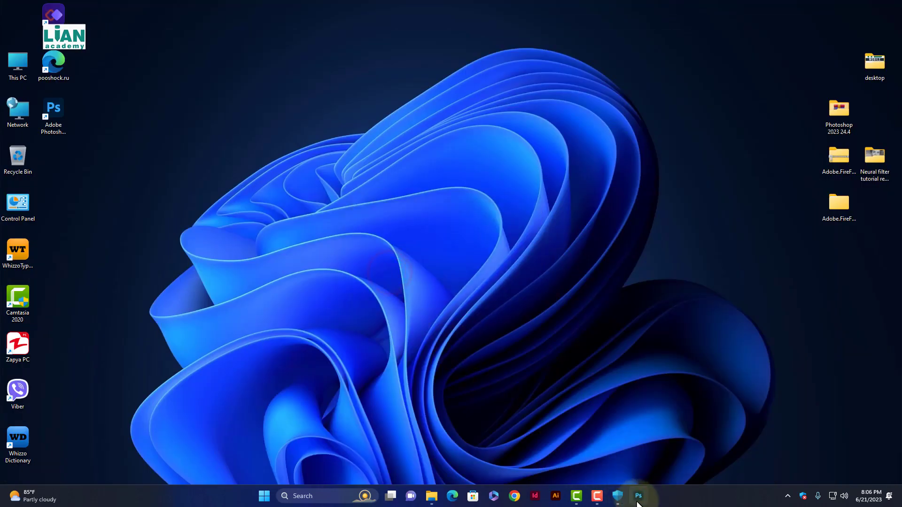
Bring Photoshop back to the front and open the recent photo of the couple on the beach.
click(638, 496)
click(226, 339)
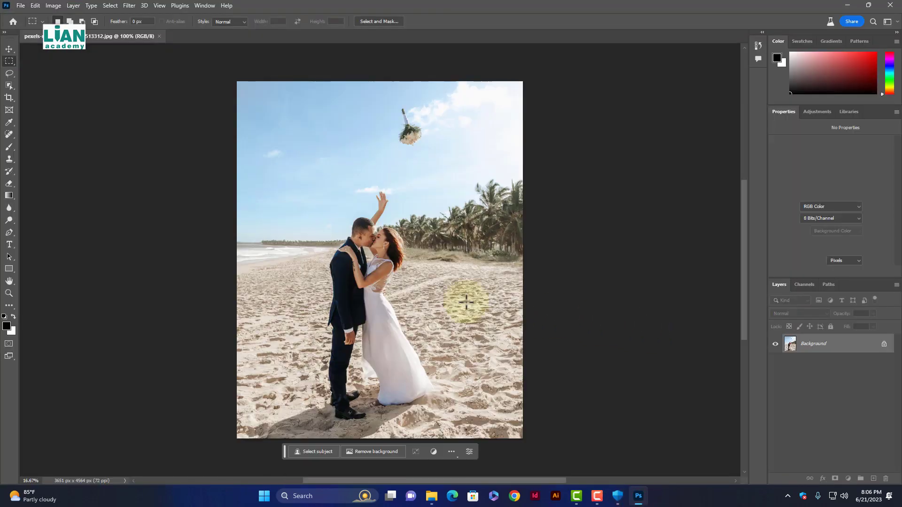
Check that a rectangular marquee selection in the sky offers Generative Fill, and deselect it.
drag(274, 150, 314, 223)
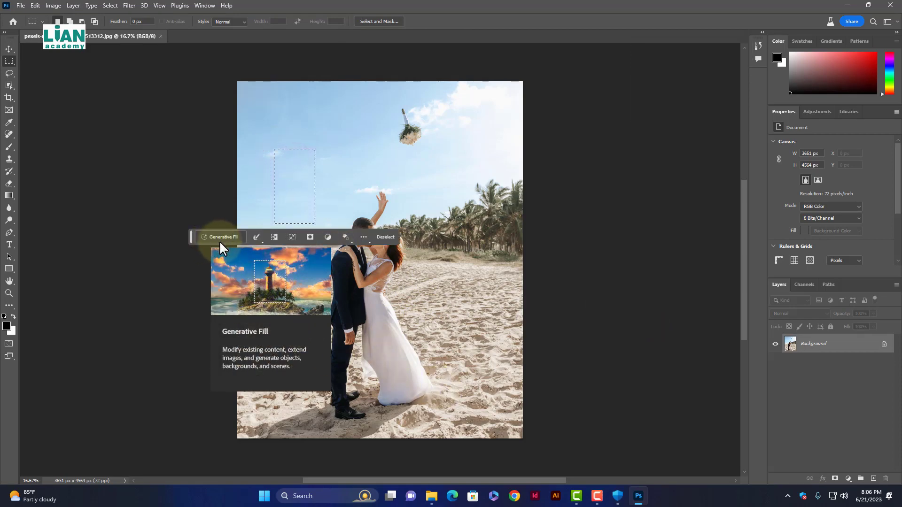
click(9, 49)
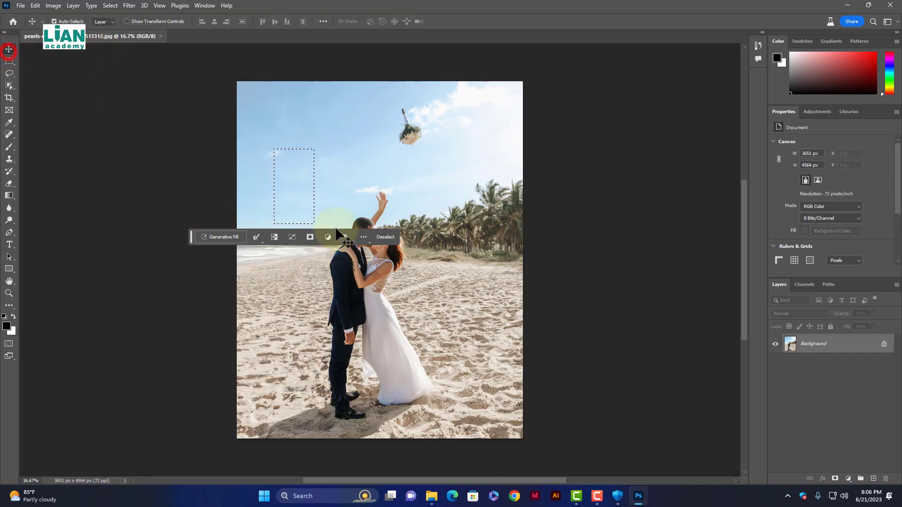
key(ctrl+d)
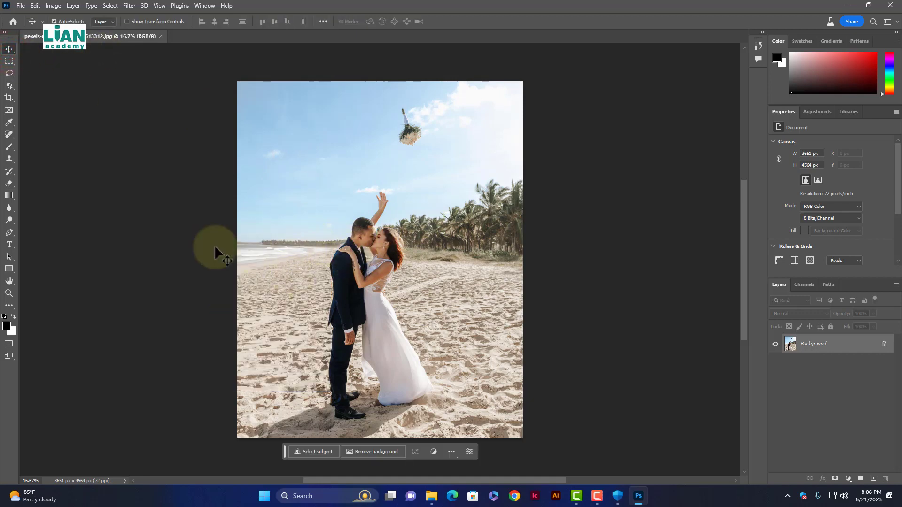
Show the tools in two columns and draw an oval Lasso selection on the sand beside the man.
click(4, 32)
click(12, 60)
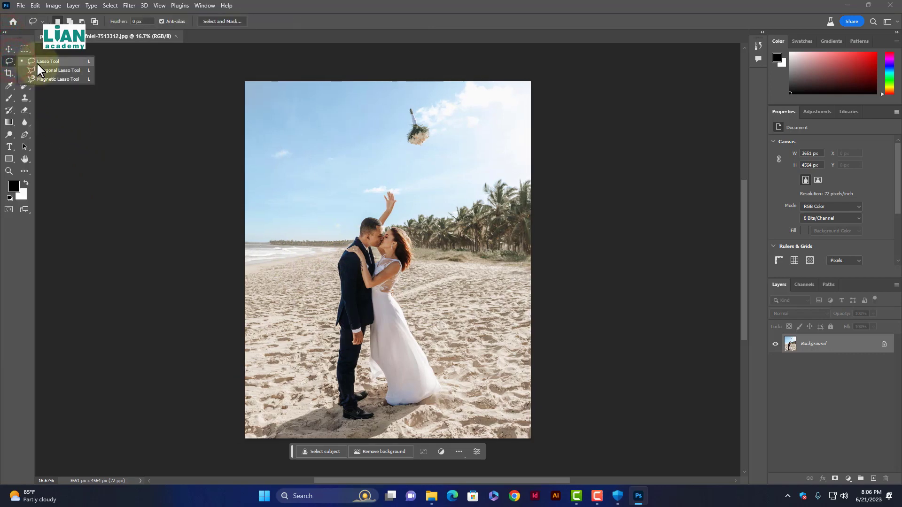
click(38, 62)
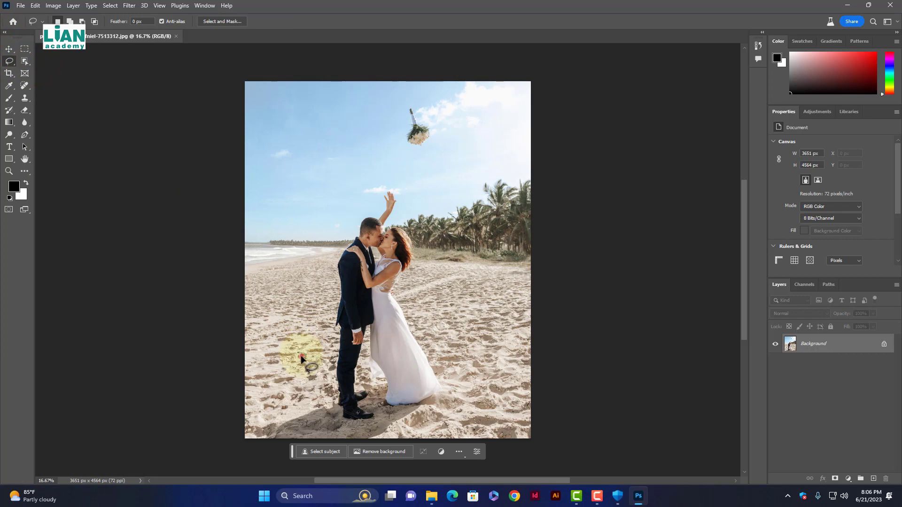
mouse_move(302, 356)
mouse_down()
mouse_move(278, 342)
mouse_move(270, 314)
mouse_move(280, 289)
mouse_move(310, 286)
mouse_move(324, 319)
mouse_move(321, 350)
mouse_move(301, 357)
mouse_up()
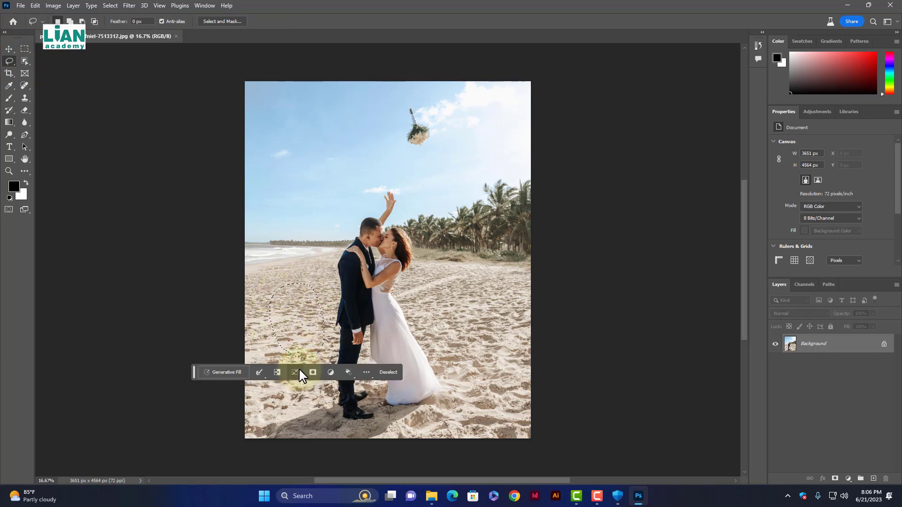
Use Generative Fill on the sand selection with the prompt "dog", agreeing to the generative AI user guidelines.
click(219, 372)
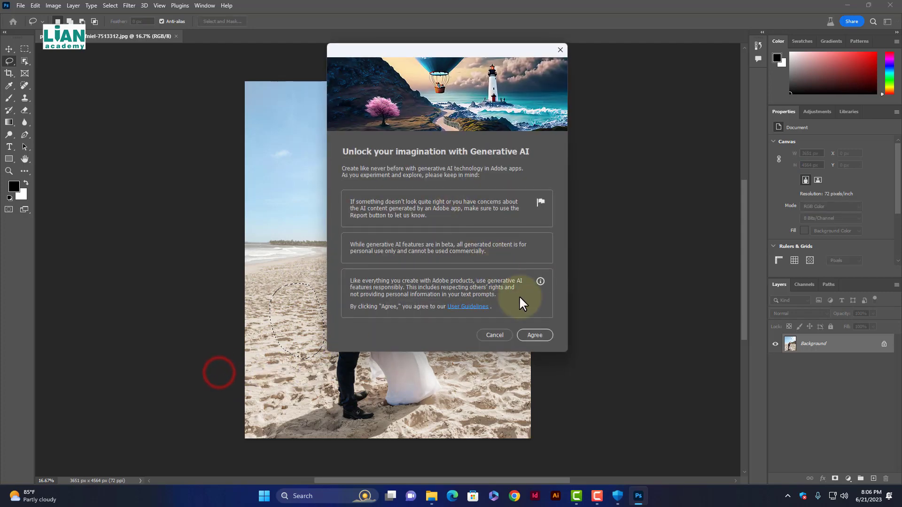
click(532, 333)
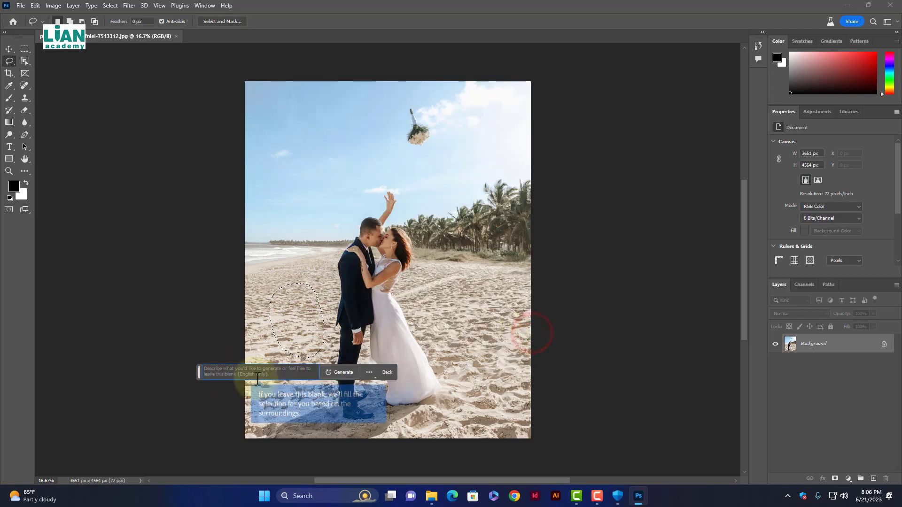
click(227, 361)
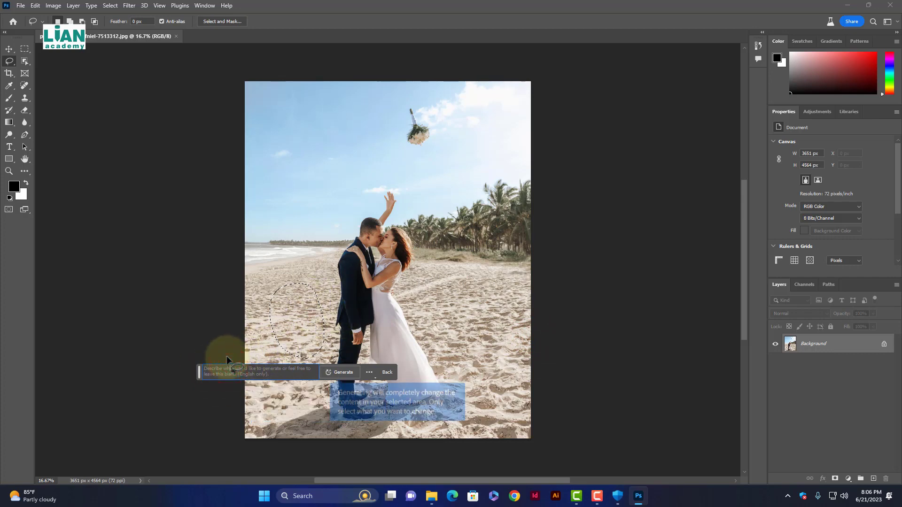
text(d)
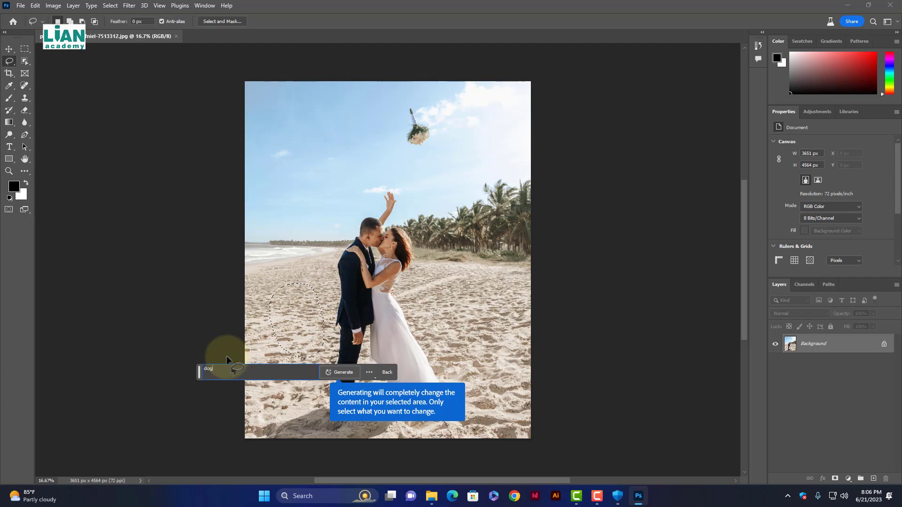
text(og)
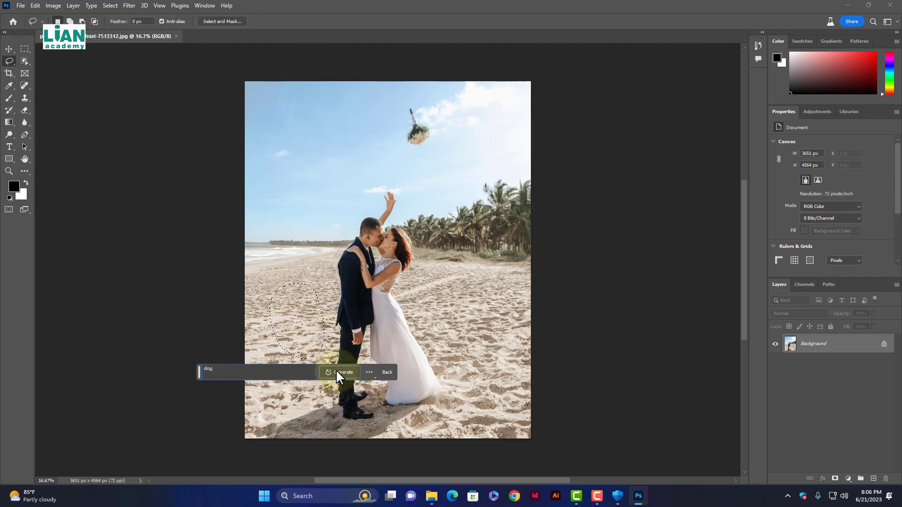
click(336, 371)
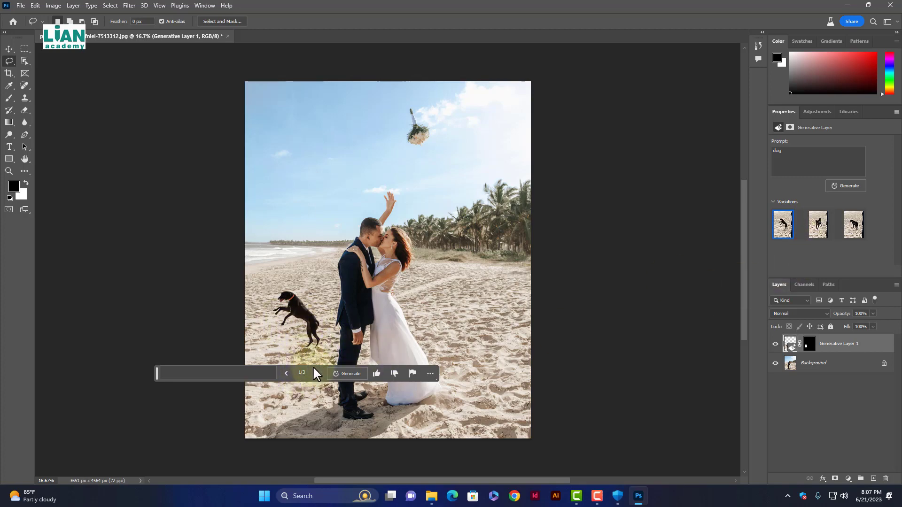
Step through the generated dog variations and leave the third one showing.
click(319, 373)
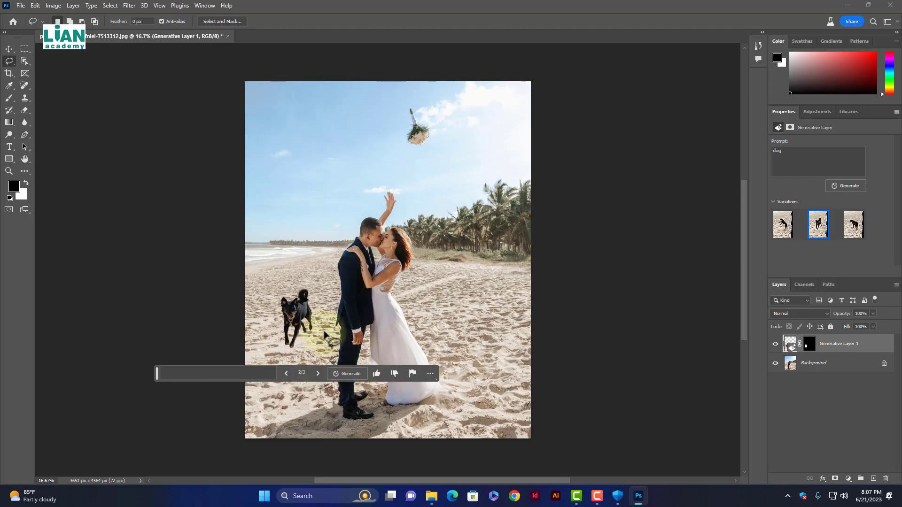
click(319, 375)
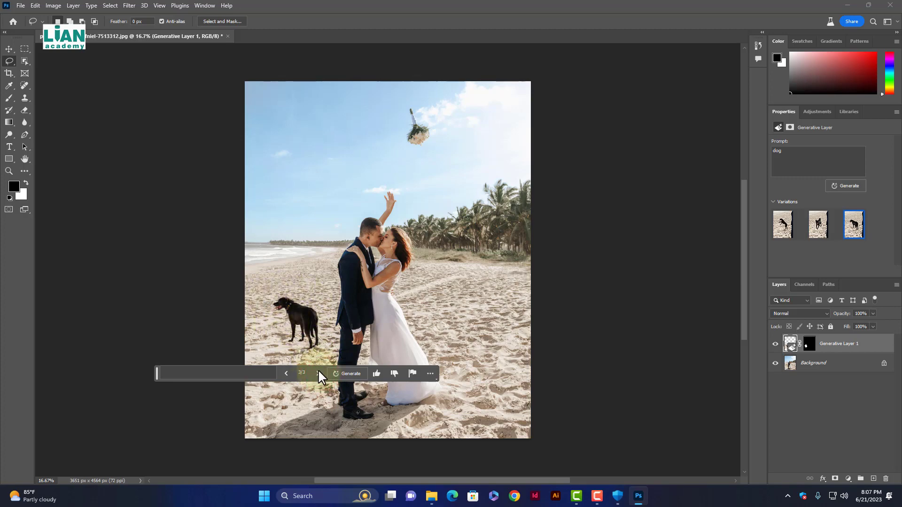
Compare the second dog variation with the third one and keep the third.
click(288, 374)
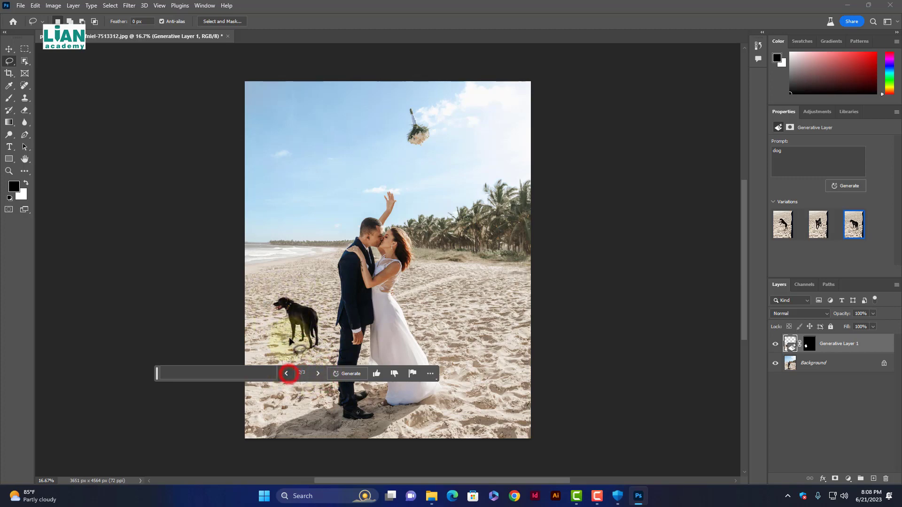
click(318, 373)
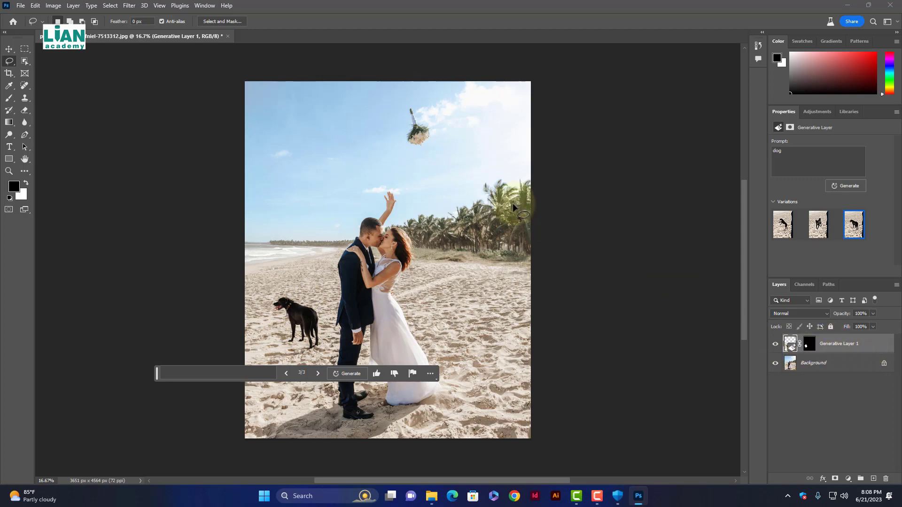
Lasso the bouquet in the sky on the Background layer, use Generative Fill with the prompt "remove", and move the contextual task bar over the lower sand.
click(799, 363)
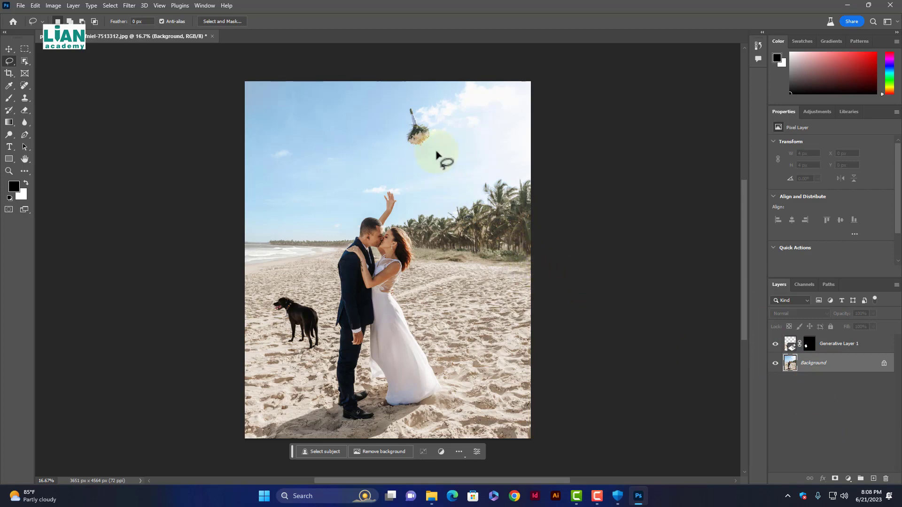
mouse_move(433, 156)
mouse_down()
mouse_move(393, 148)
mouse_move(396, 115)
mouse_move(409, 104)
mouse_move(425, 106)
mouse_move(441, 128)
mouse_move(435, 156)
mouse_up()
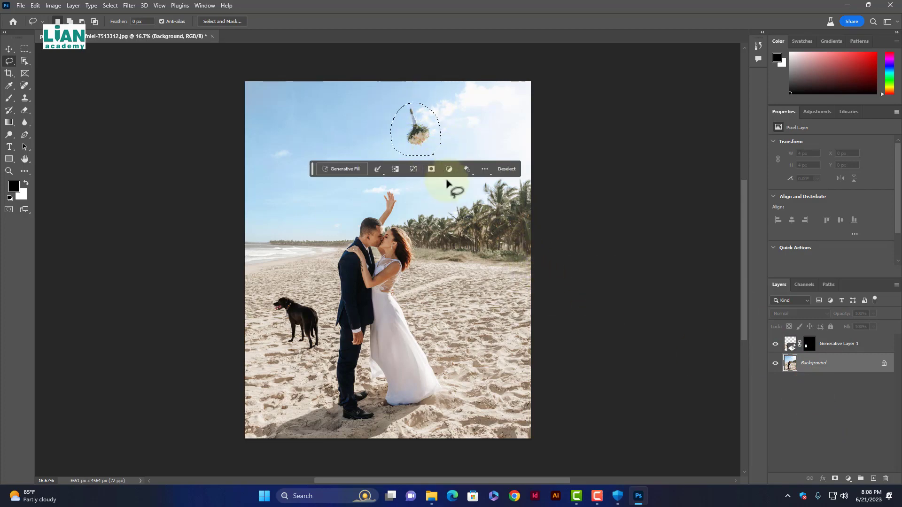
click(342, 171)
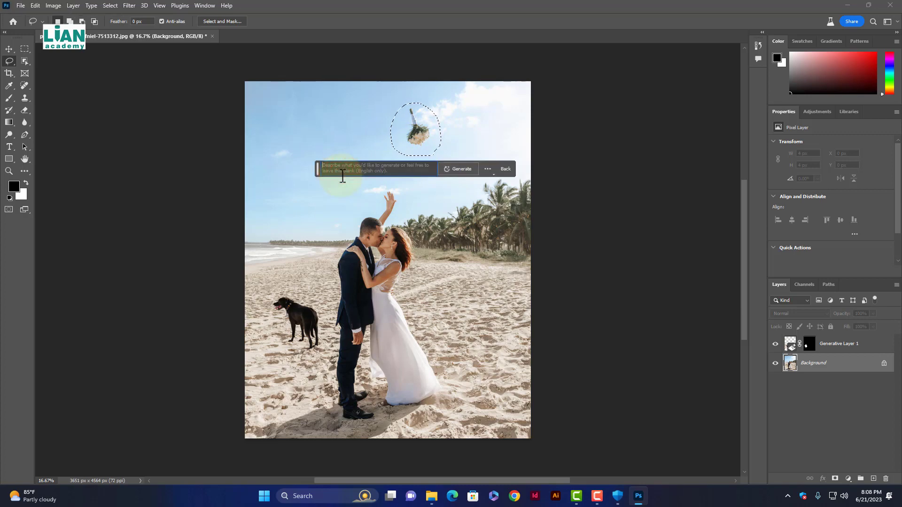
text(remove)
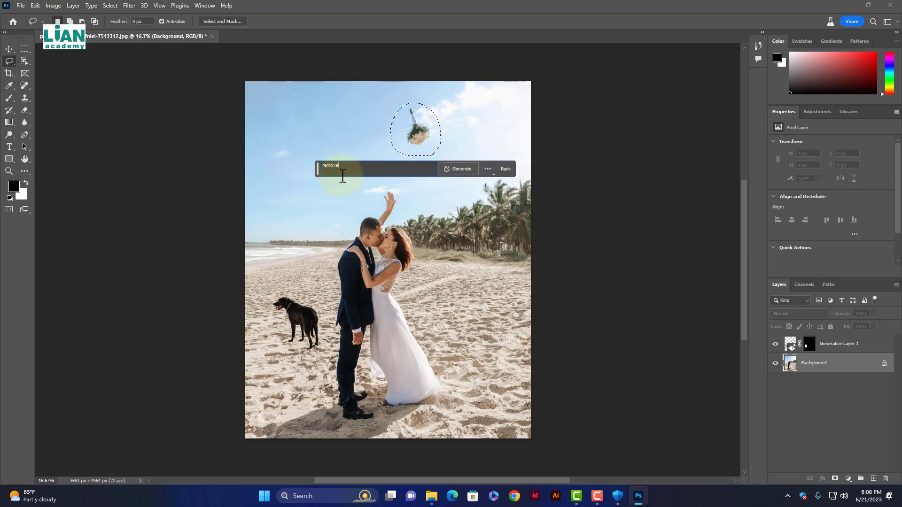
click(462, 171)
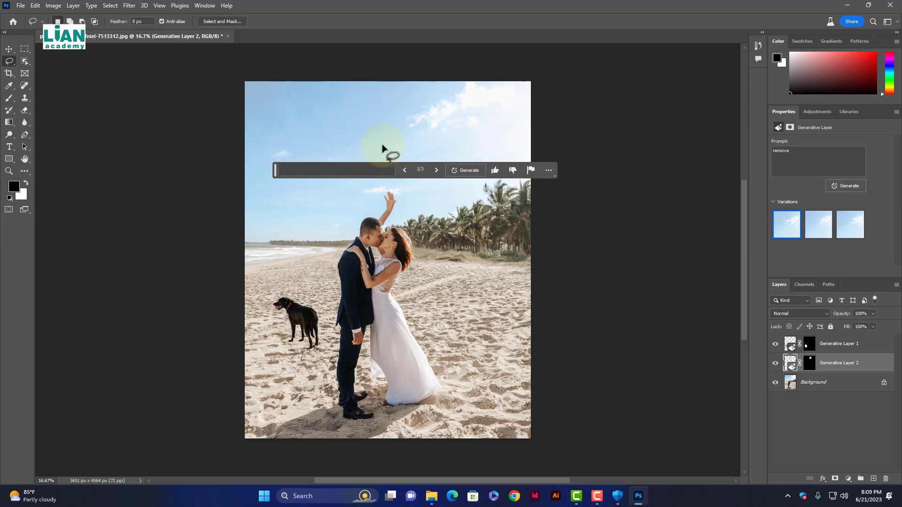
drag(277, 173, 249, 415)
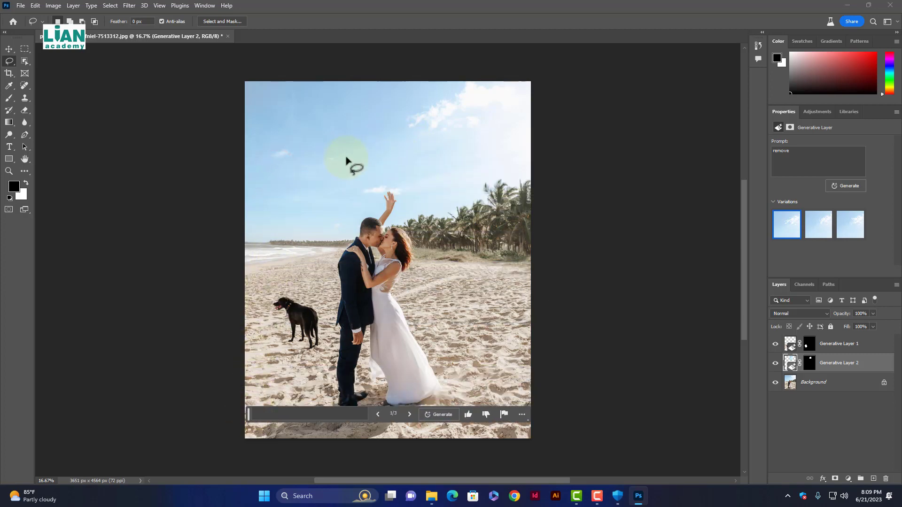
Lasso a large rounded area in the upper-left sky of the photo and use Generative Fill on it with the prompt "cloud".
click(307, 190)
mouse_move(308, 191)
mouse_down()
mouse_move(231, 114)
mouse_move(262, 91)
mouse_move(343, 111)
mouse_move(335, 175)
mouse_move(317, 213)
mouse_up()
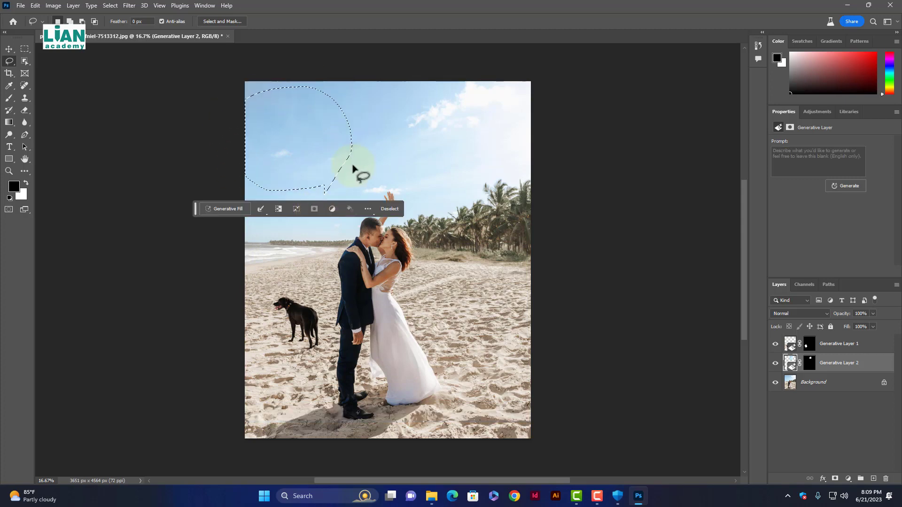
click(238, 207)
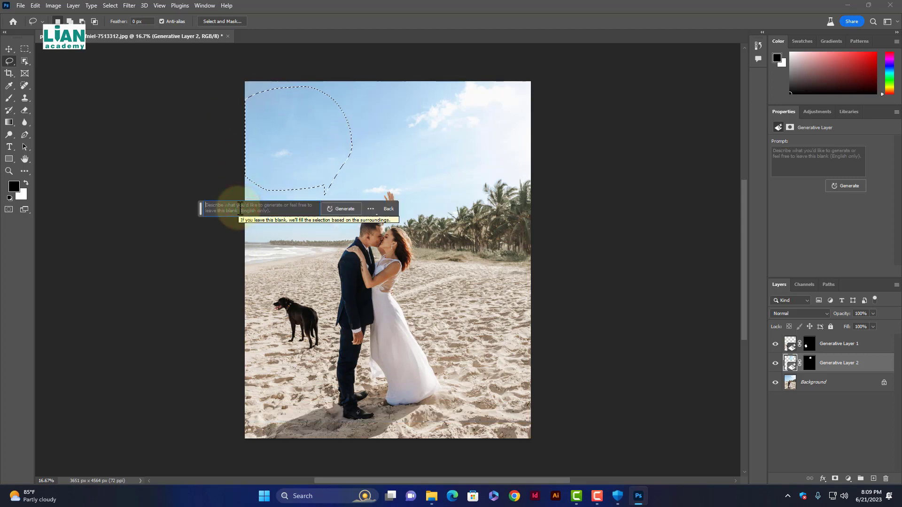
text(c)
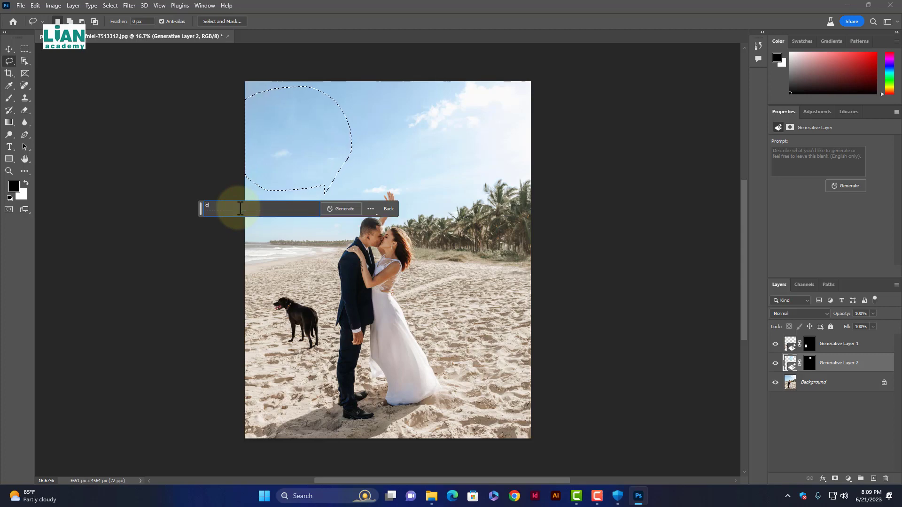
text(loud)
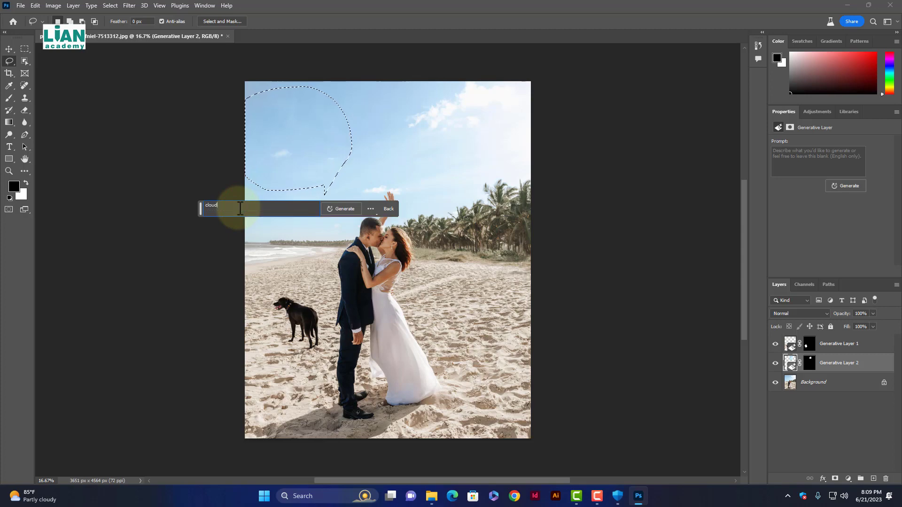
click(345, 212)
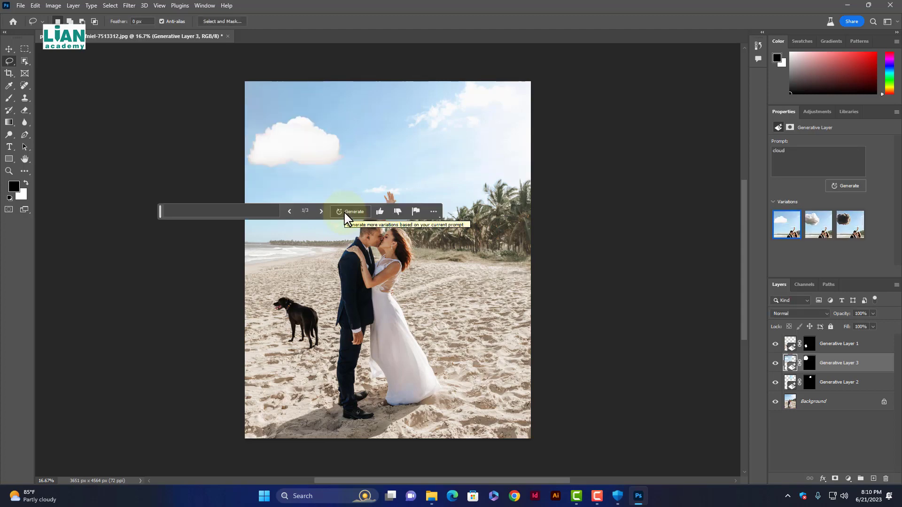
Step through the generated cloud variations and leave the second one showing.
click(320, 213)
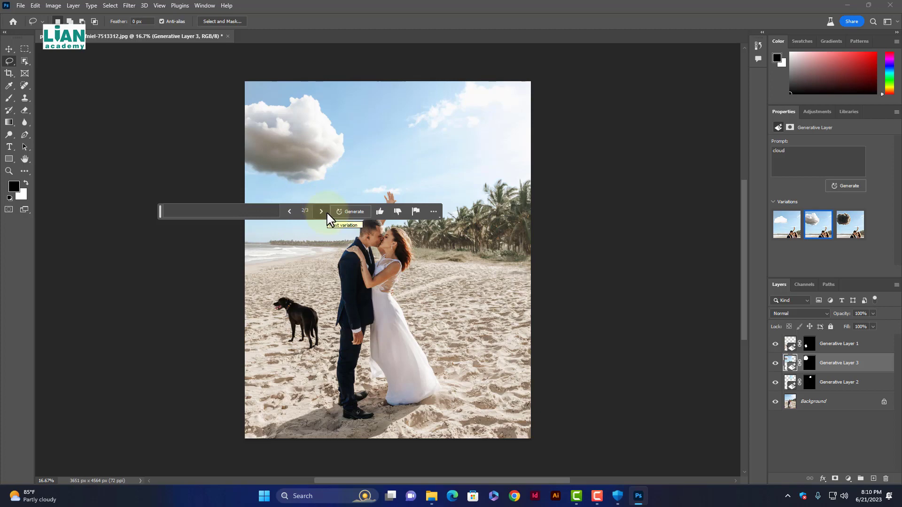
click(321, 212)
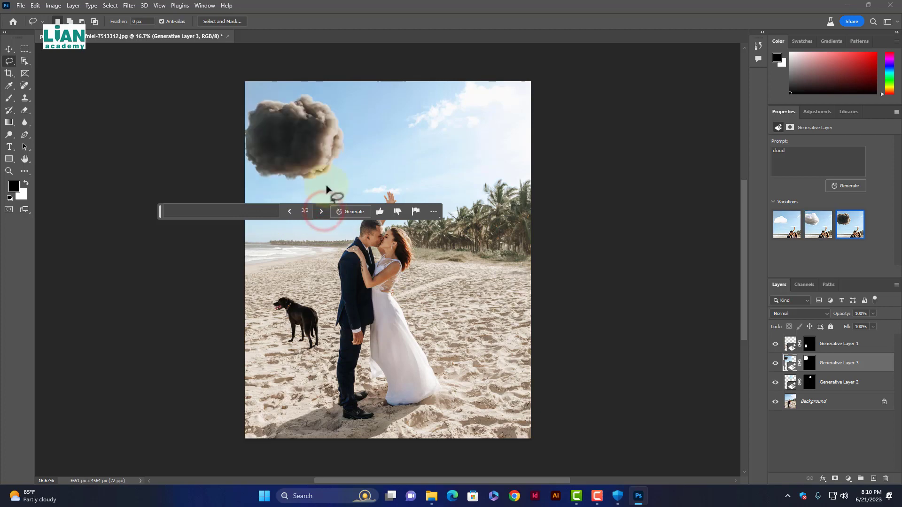
click(291, 212)
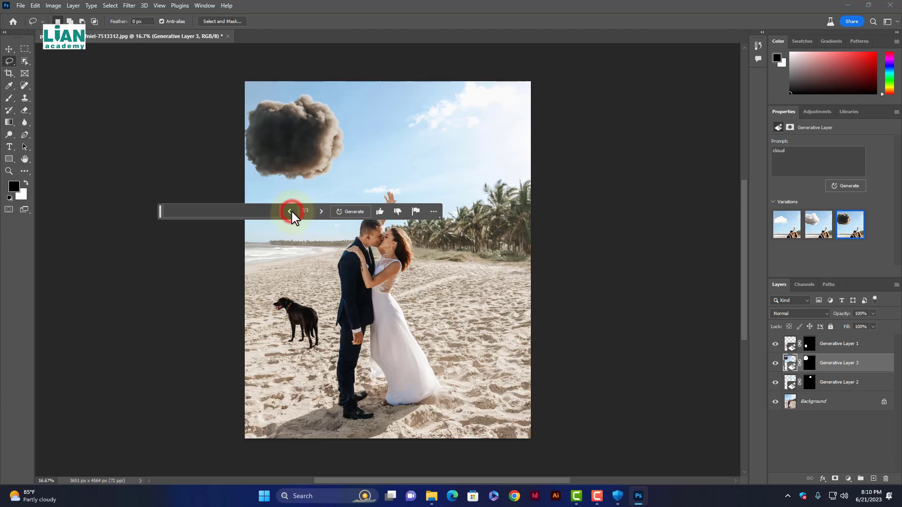
click(291, 212)
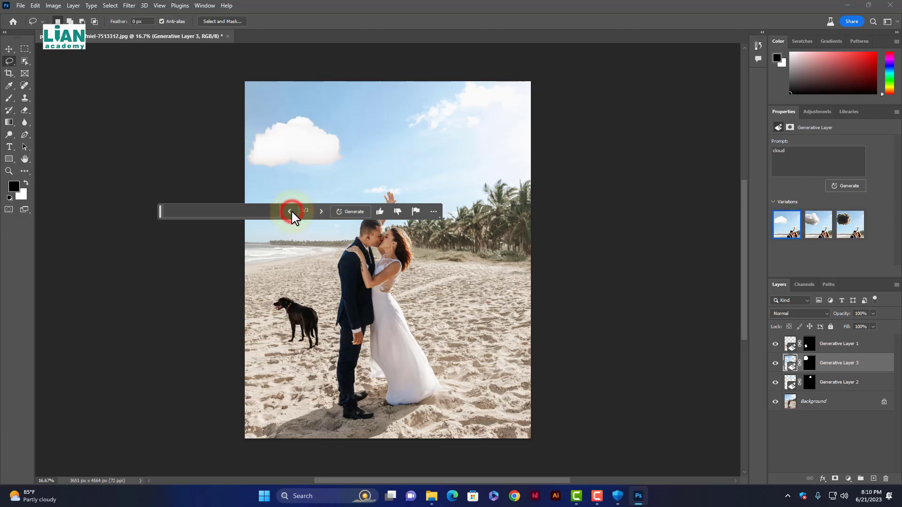
click(321, 212)
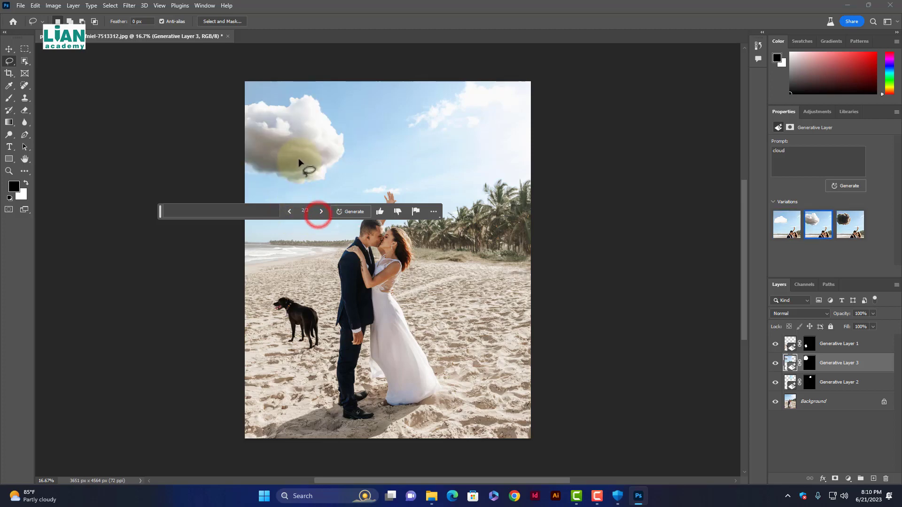
Widen the canvas on both sides of the photo with the Crop tool to about 6373 px by 4564 px.
click(9, 49)
click(146, 147)
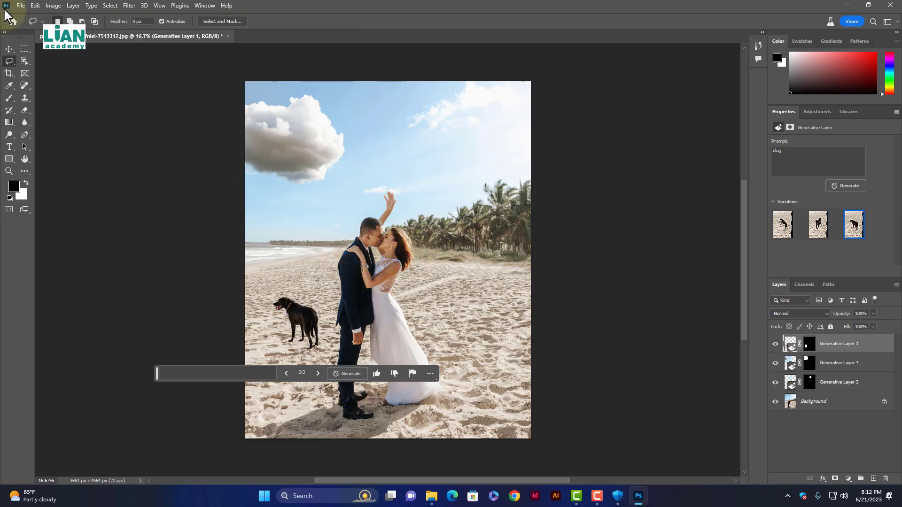
click(8, 73)
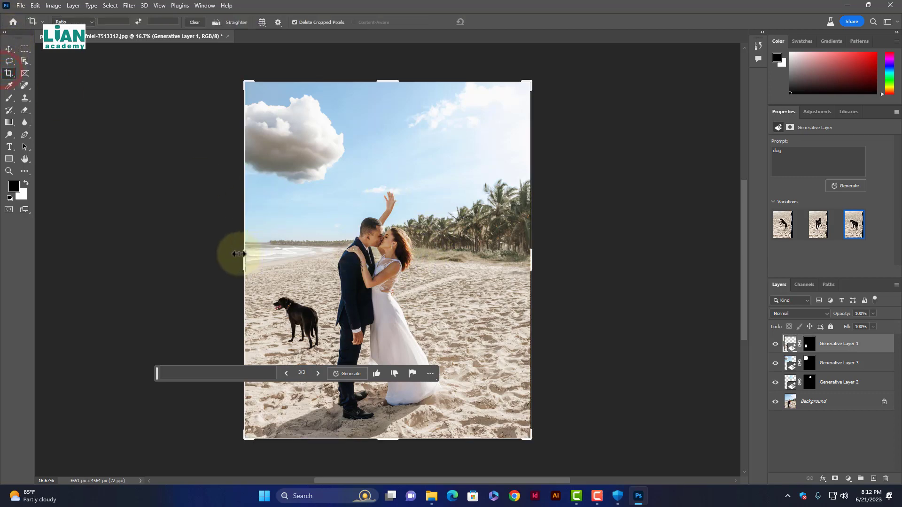
drag(239, 254, 152, 256)
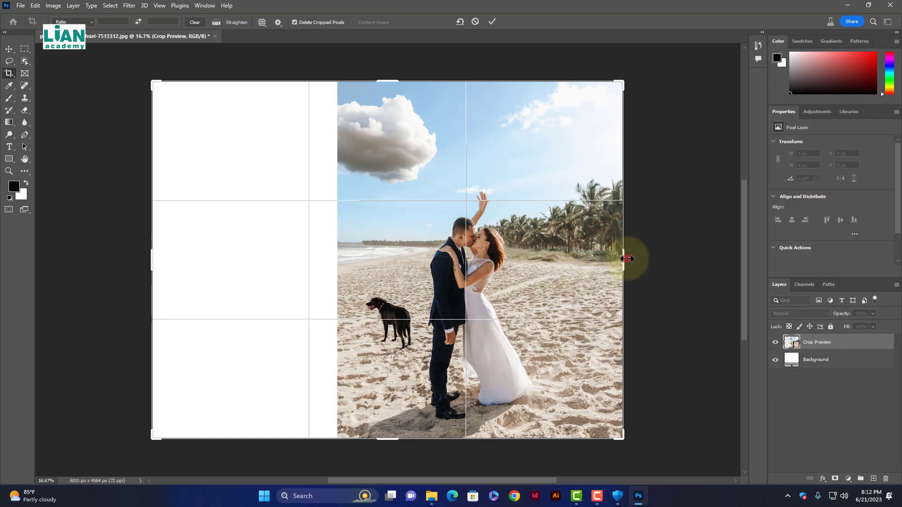
drag(624, 258, 660, 262)
drag(97, 261, 136, 258)
key(Return)
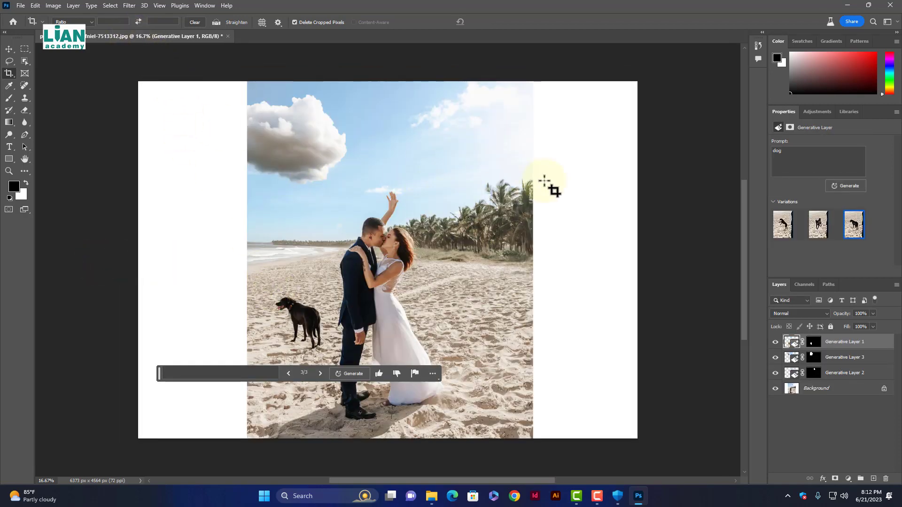
Select the photo just inside its side edges with a rectangular marquee, invert the selection, and use Generative Fill with a blank prompt.
click(23, 50)
drag(250, 81, 529, 448)
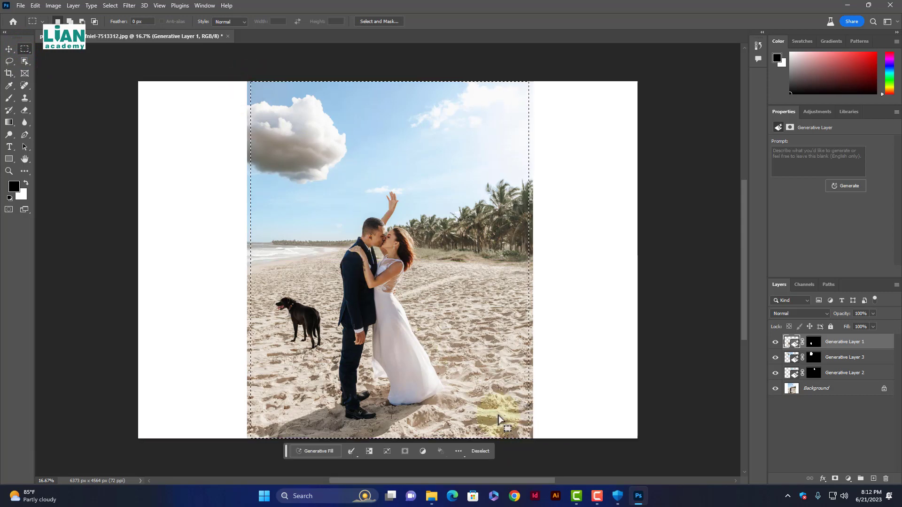
click(369, 451)
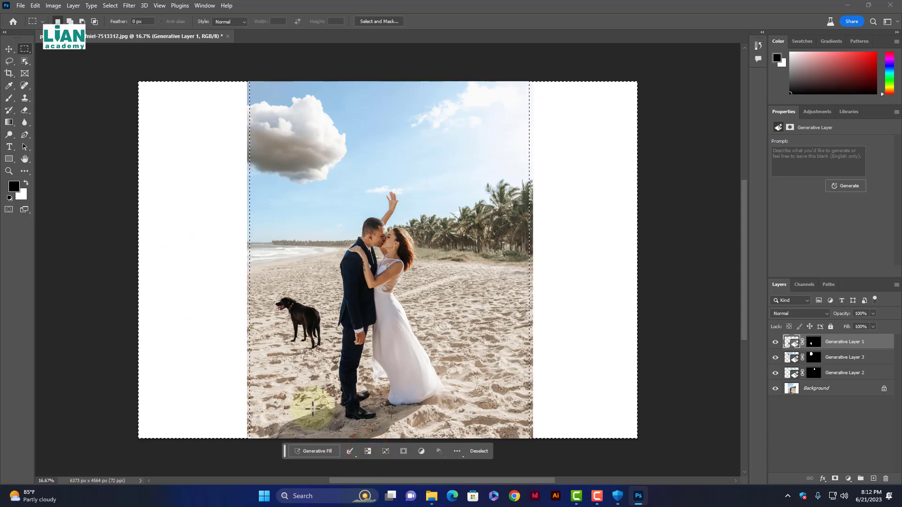
click(329, 452)
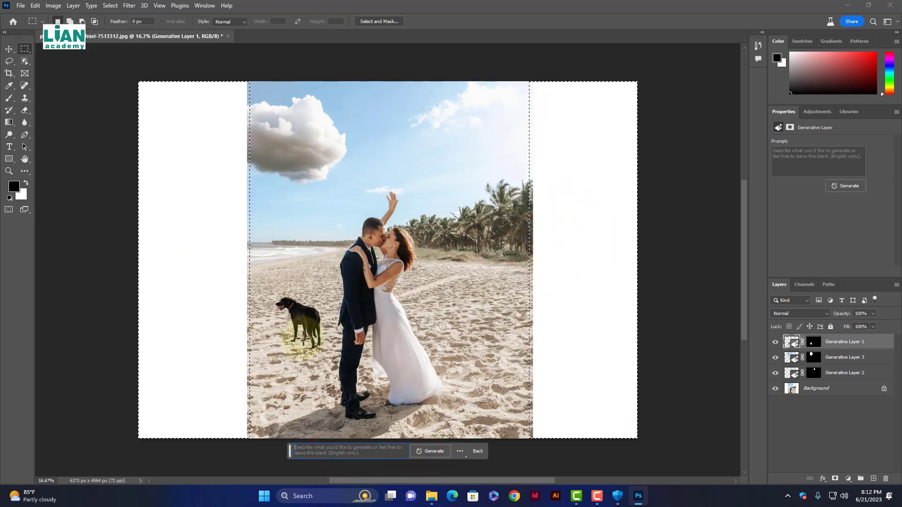
click(429, 451)
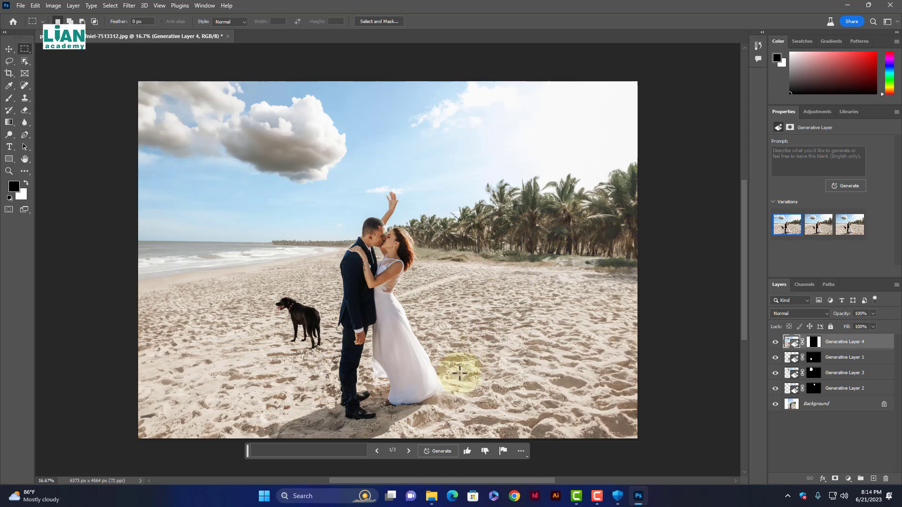
Step back and forth through the three extended-background variations and leave the first one showing.
click(407, 452)
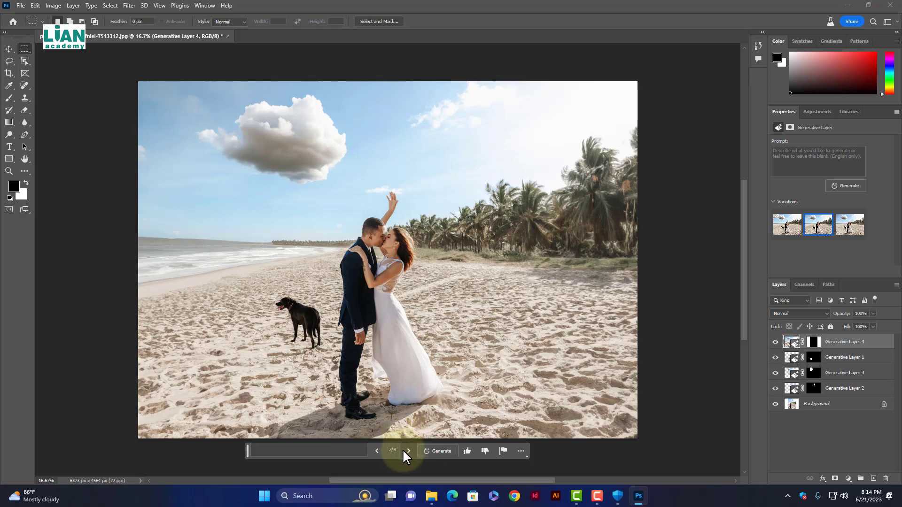
click(403, 450)
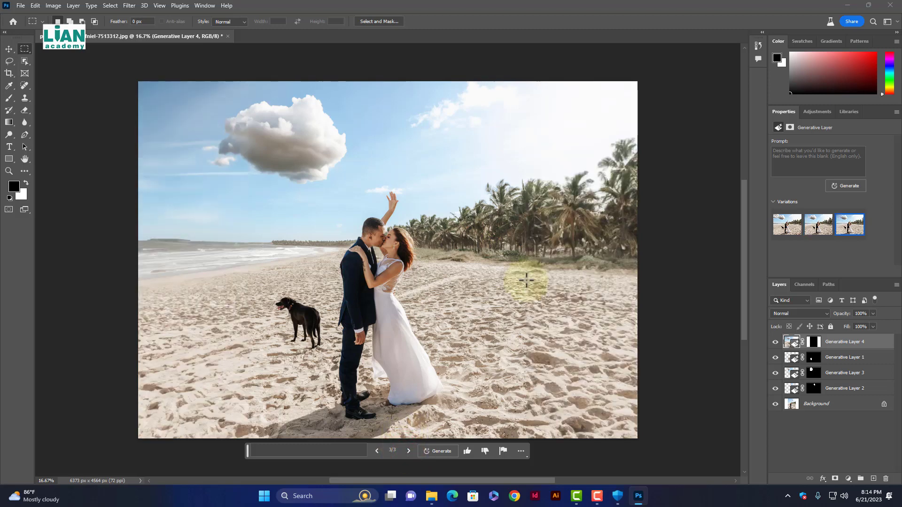
click(376, 452)
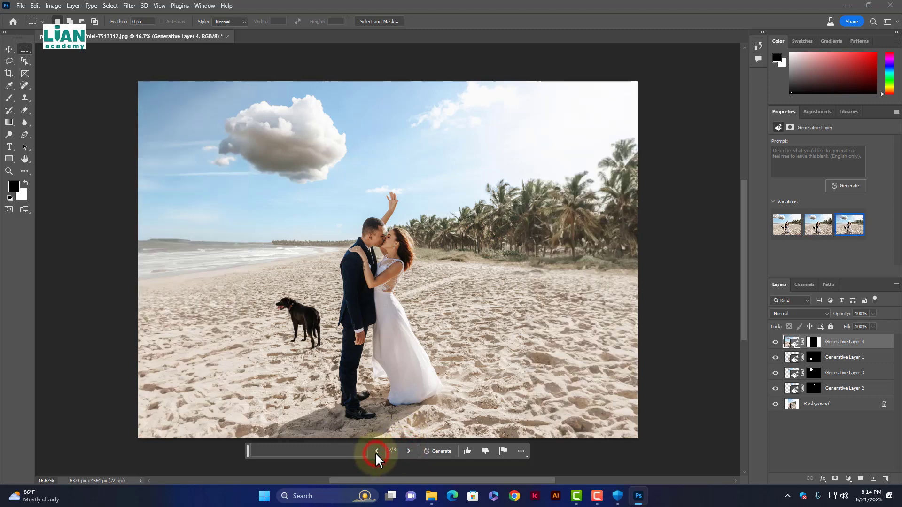
click(376, 452)
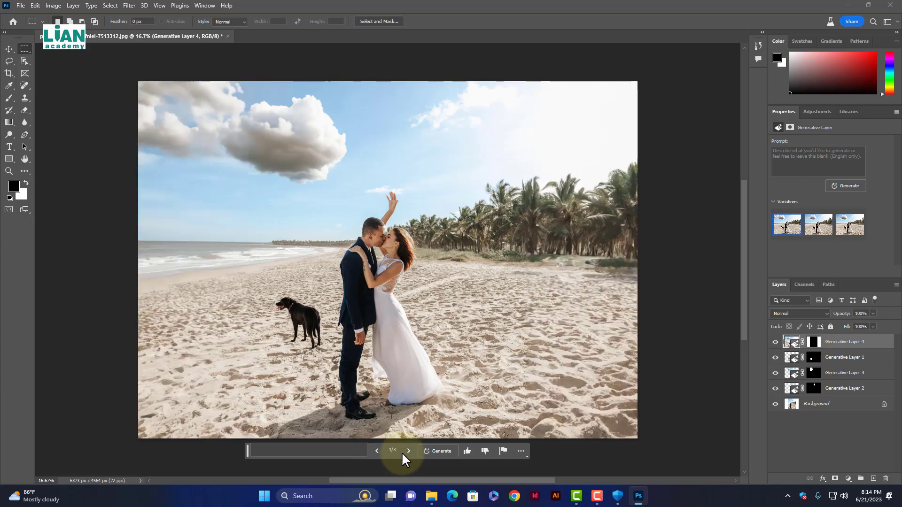
click(409, 451)
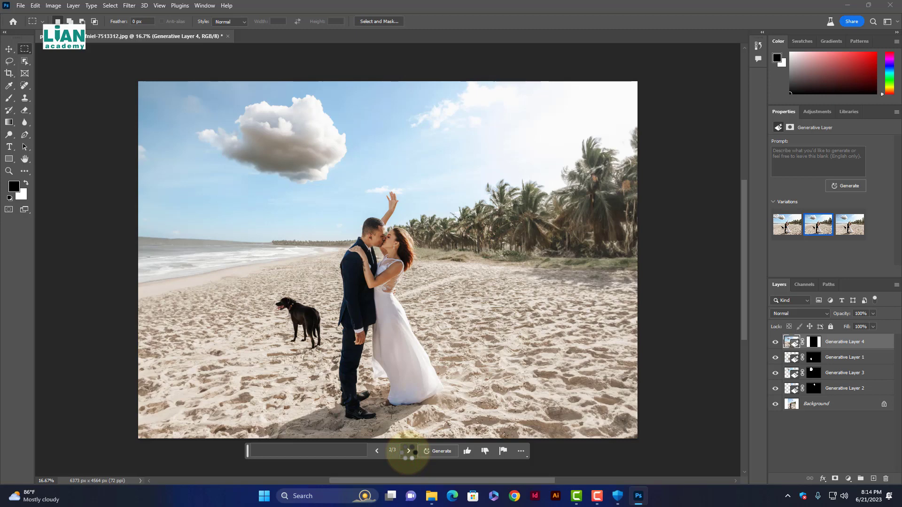
click(408, 451)
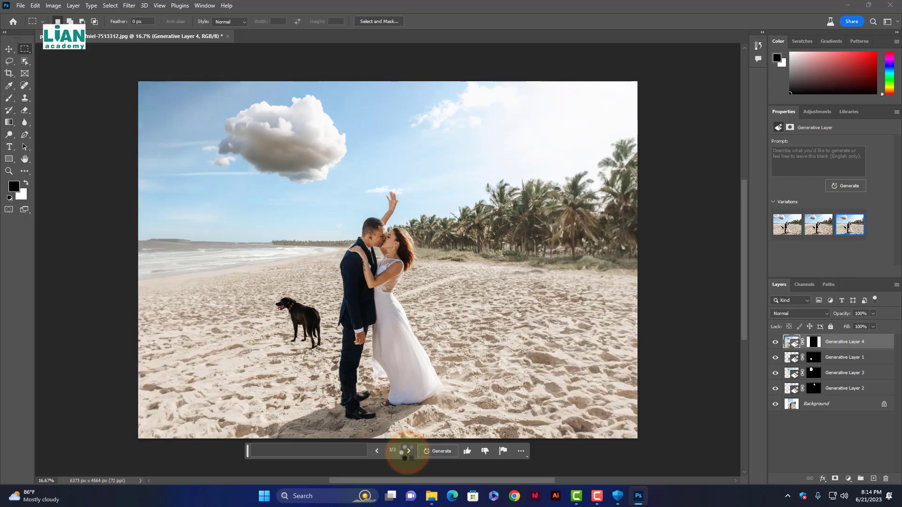
click(377, 451)
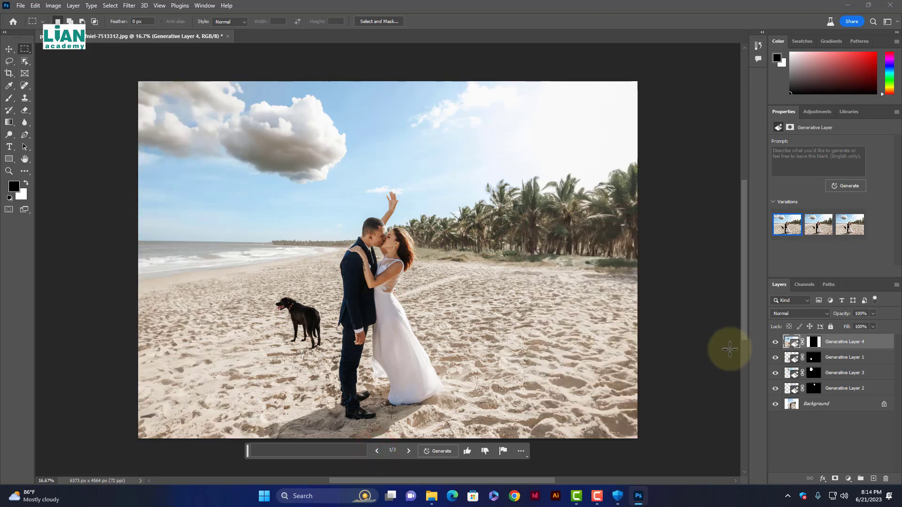
Hide and show the extended-background layer to compare before and after, and move the contextual task bar onto the photo's lower sand area.
click(775, 342)
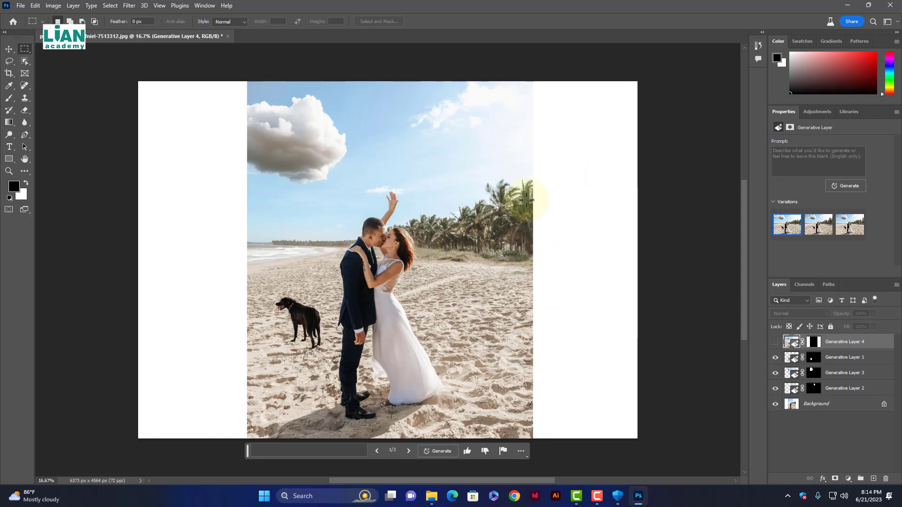
click(776, 341)
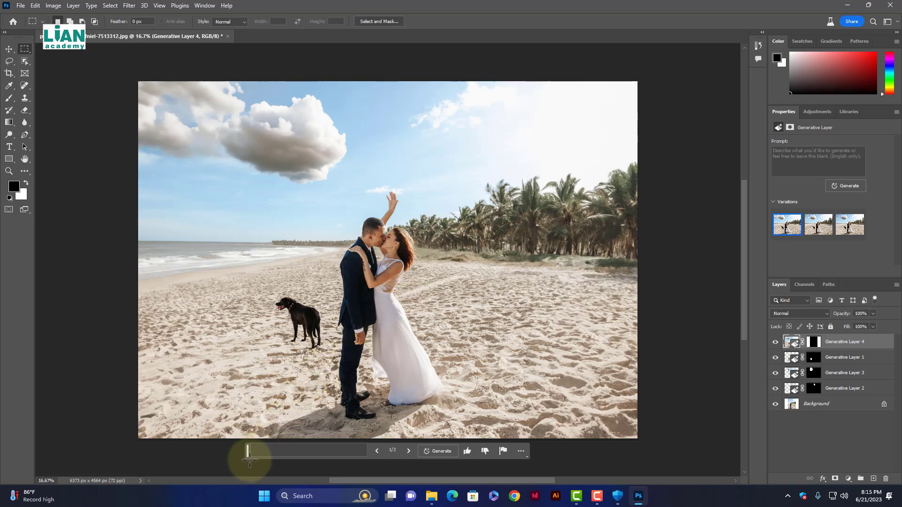
drag(249, 455, 241, 434)
drag(238, 430, 278, 416)
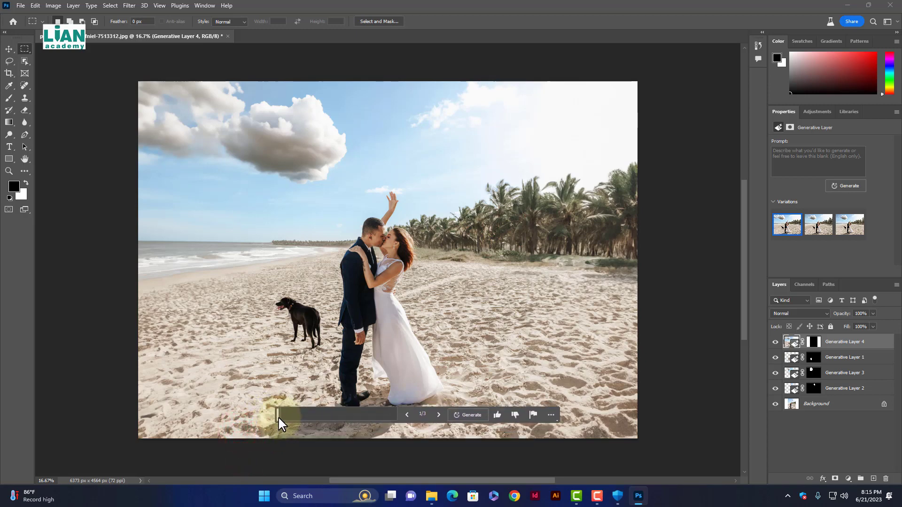